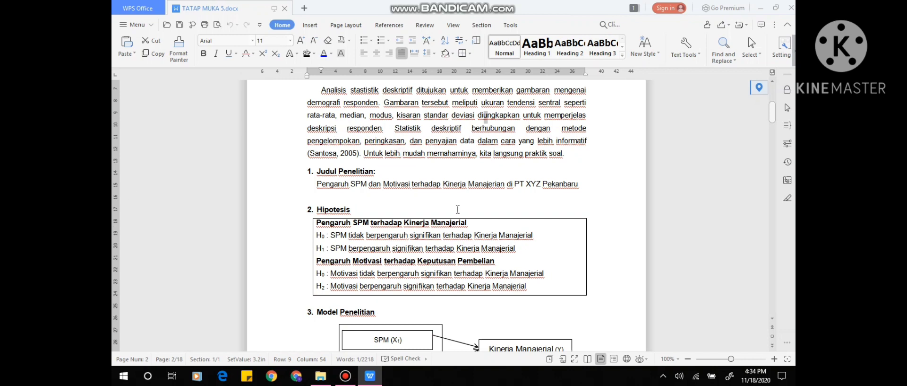
Read the Judul Penelitian and Hipotesis sections on the effect of SPM and Motivasi on Kinerja Manajerial.
key("Down")
key("Down")
key("Down")
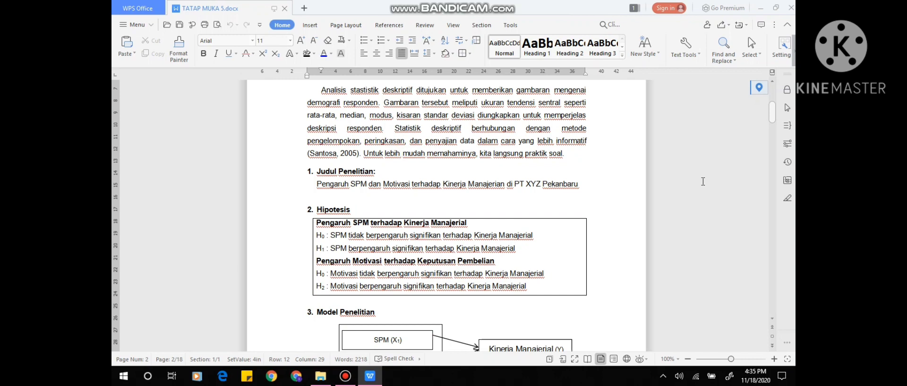
key("Down")
key("Down")
key("Down")
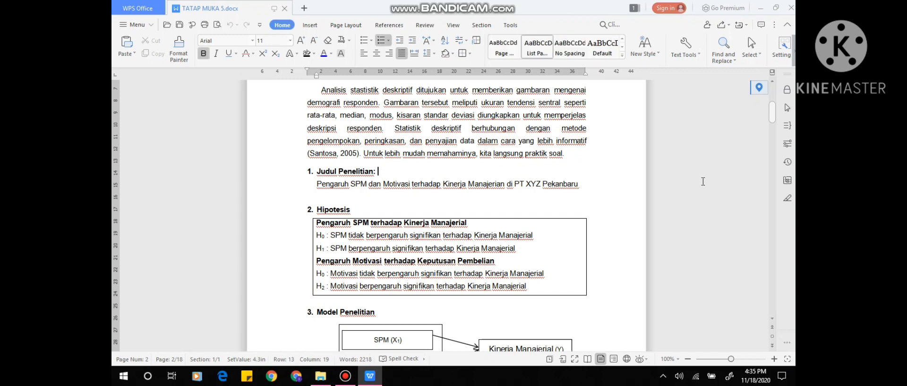
key("Down")
key("Down")
key("Down")
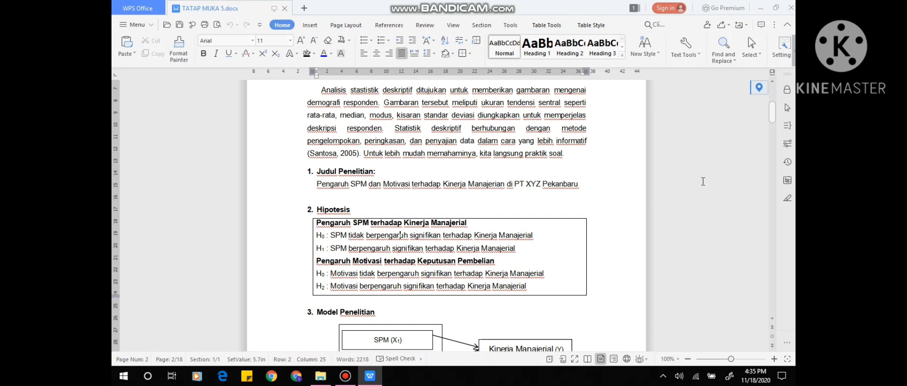
key("Down")
key("Down")
key("Down")
key("Down")
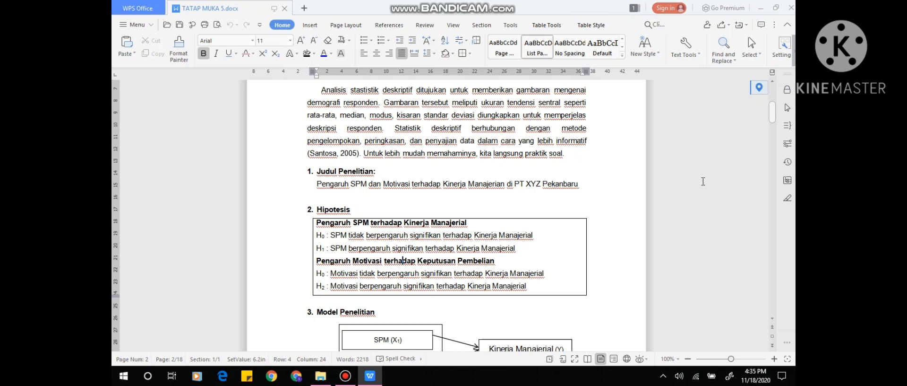
Examine the Model Penelitian diagram linking SPM (X1) and Motivasi (X2) to Kinerja Manajerial (Y).
key("Down")
key("Down")
key("Down")
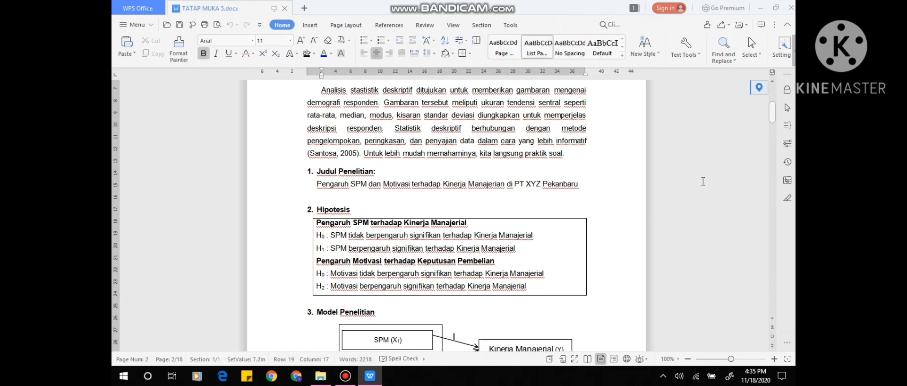
key("Down")
key("Down")
key("Down")
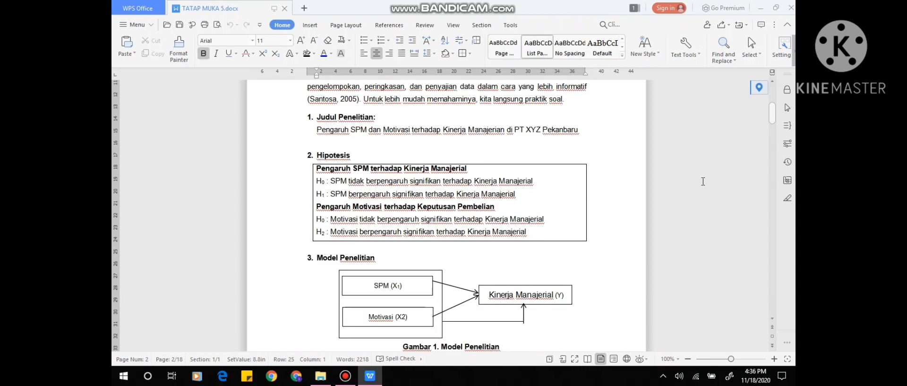
key("Down")
key("Down")
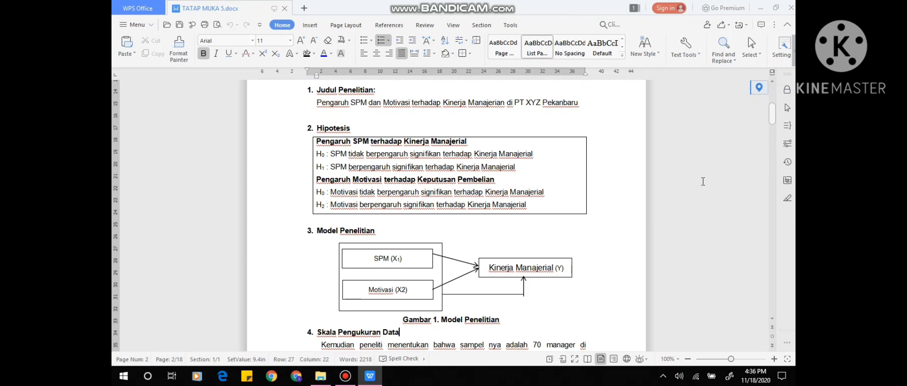
Read the Skala Pengukuran Data section, including the Likert scores assigned to each answer option.
key("Down")
key("Down")
key("Down")
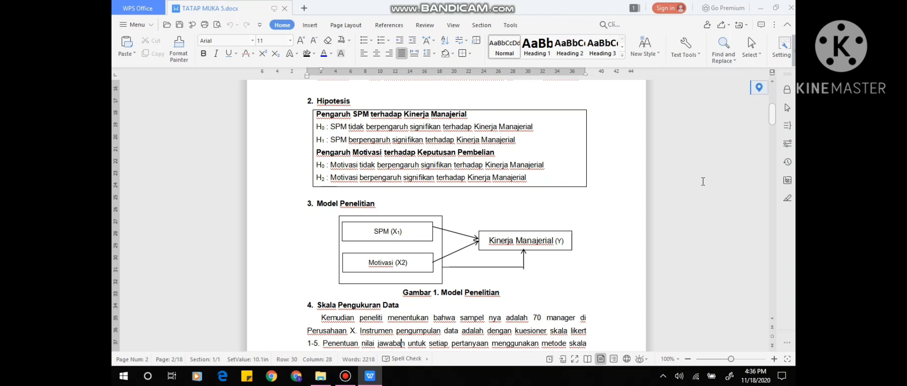
scroll(704, 181, "down", 1)
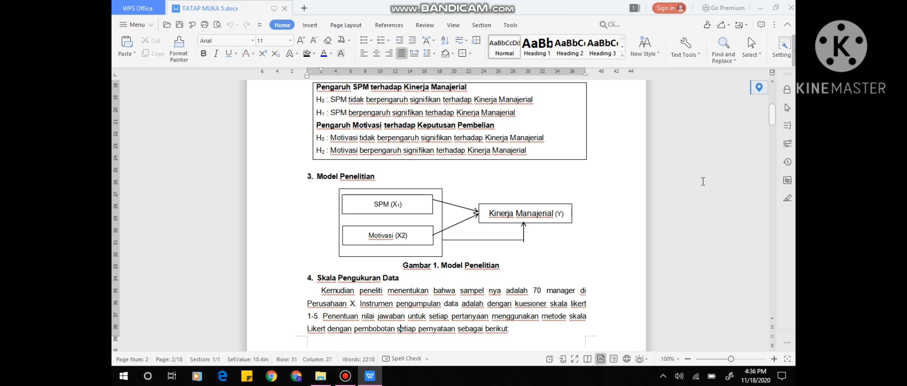
scroll(703, 181, "down", 5)
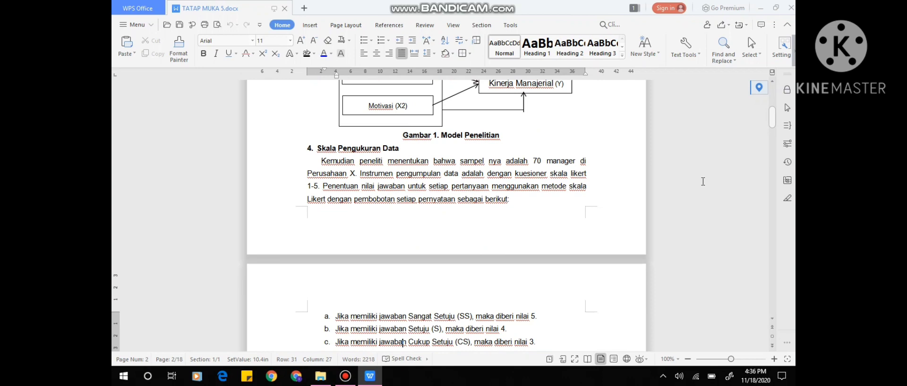
scroll(703, 181, "down", 3)
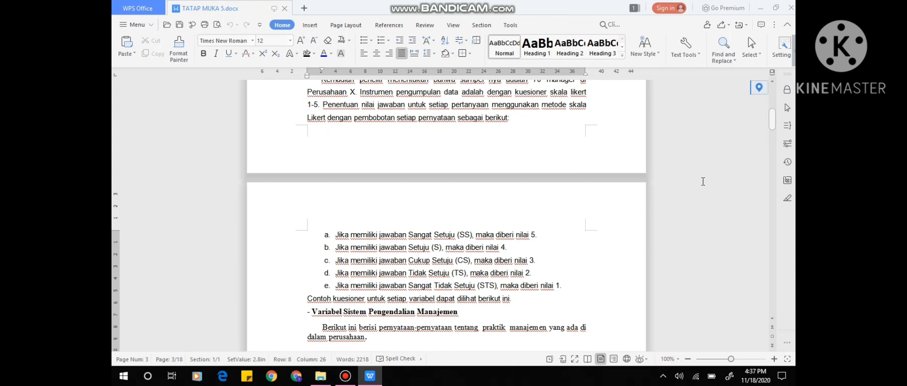
key("Down")
scroll(703, 181, "down", 1)
key("Down")
key("Down")
key("Down")
key("Down")
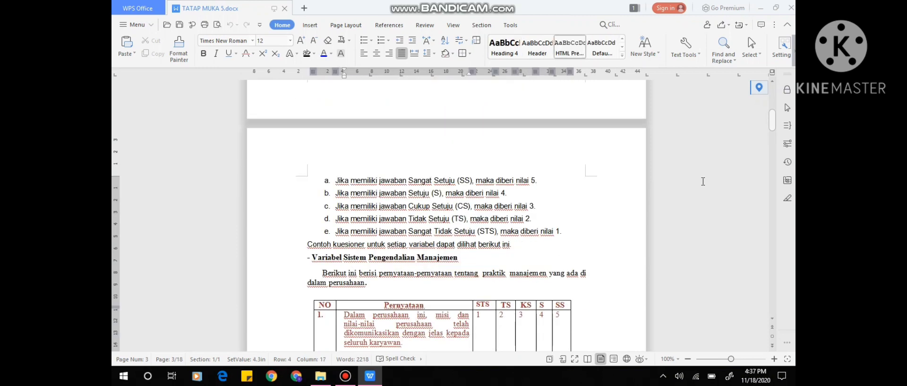
Review the five questionnaire statements in the Variabel Sistem Pengendalian Manajemen table.
key("Down")
key("Down")
key("Down")
key("Down")
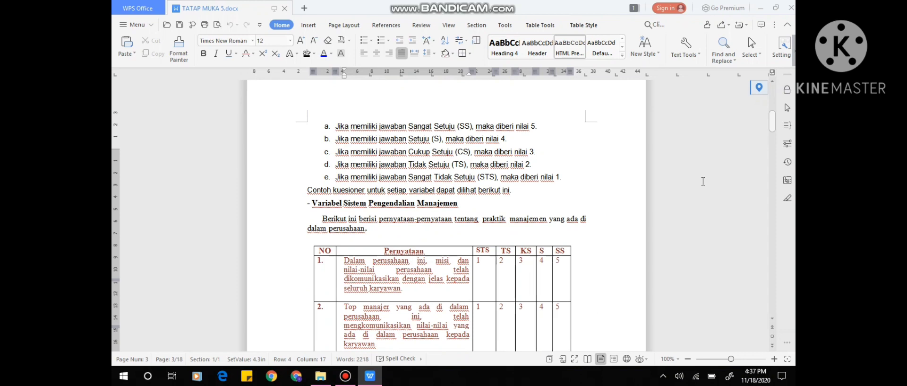
key("Down")
key("Down")
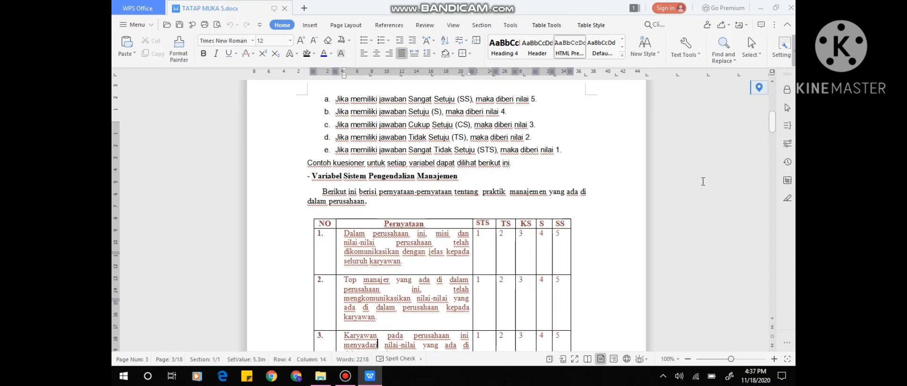
key("Down")
key("Down")
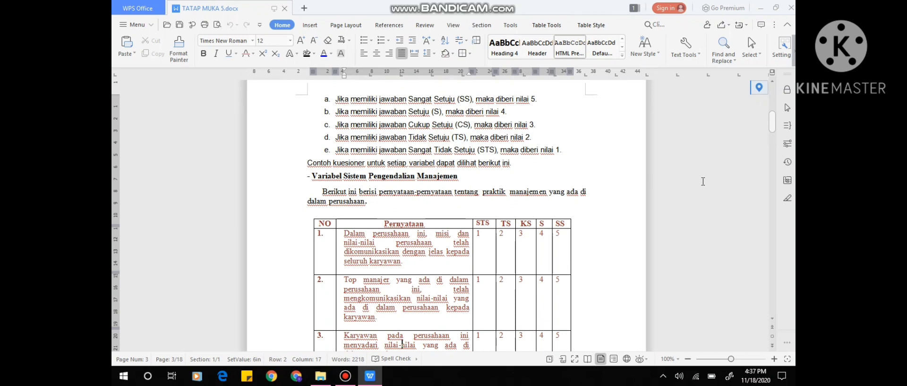
key("Down")
key("Down")
key("Down")
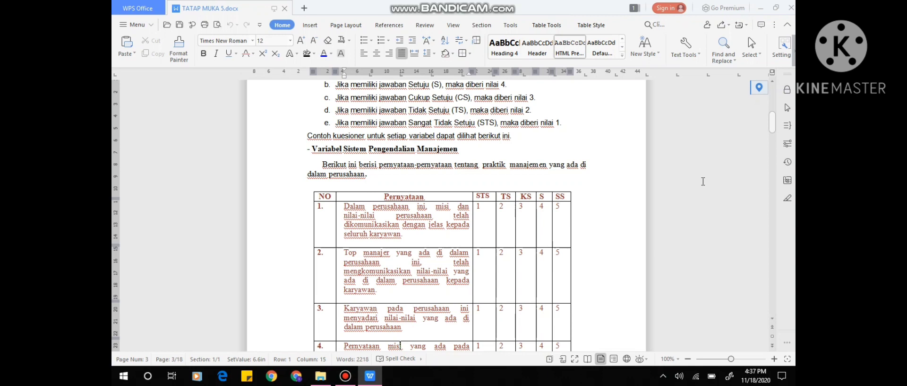
key("Down")
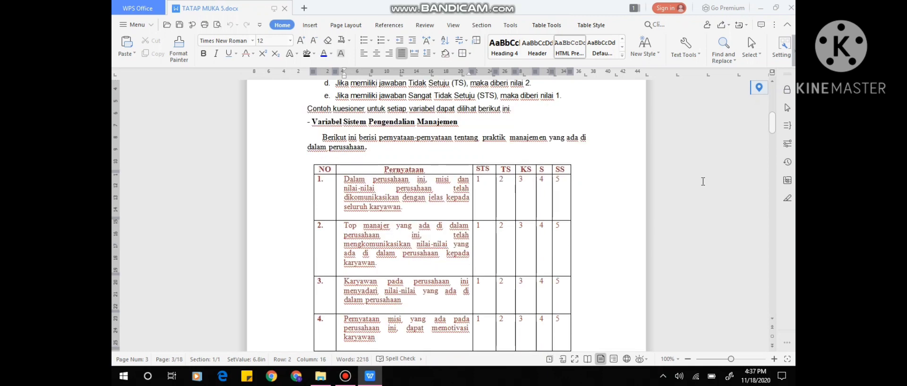
key("Down")
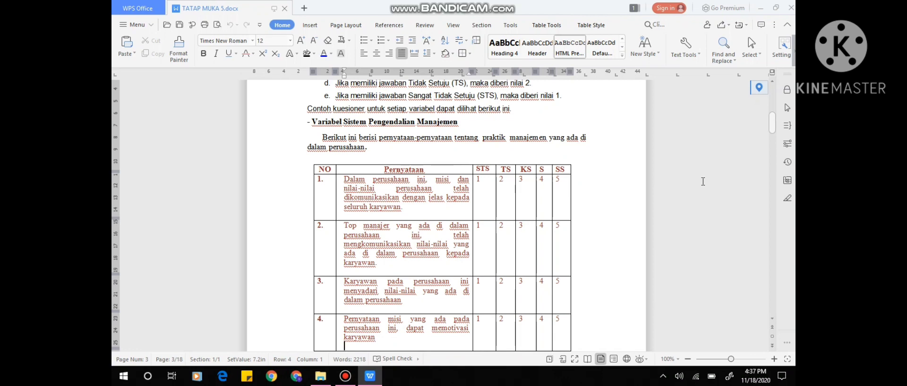
key("Down")
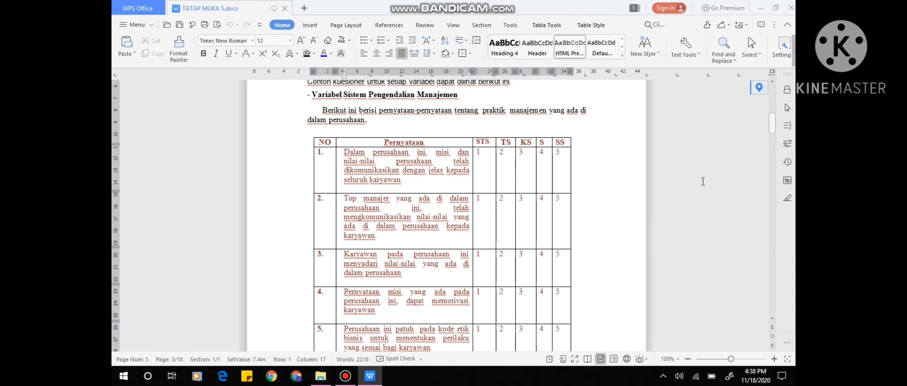
key("Down")
key("Down")
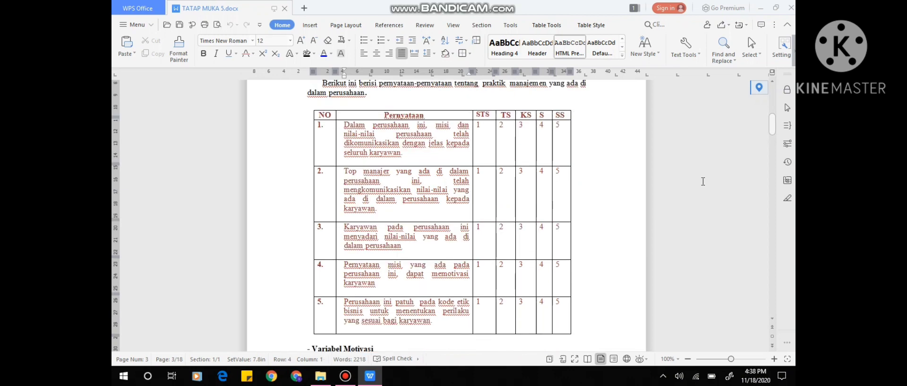
Review the Variabel Motivasi introduction and its five questionnaire statements across the page break.
key("Down")
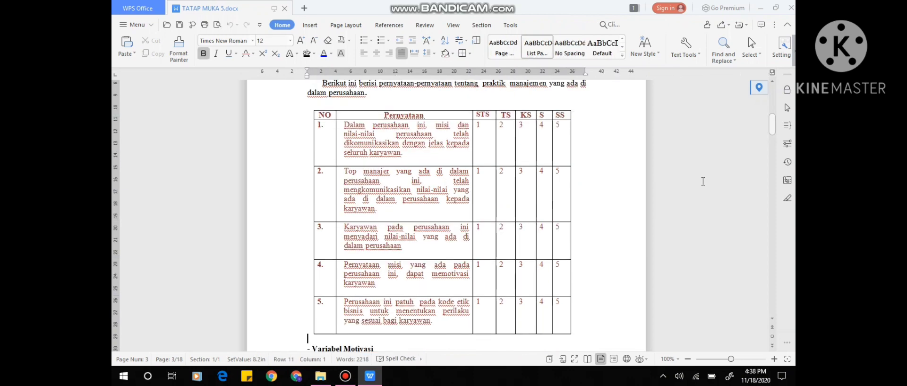
key("Down")
key("End")
key("Down")
scroll(703, 181, "down", 5)
key("Down")
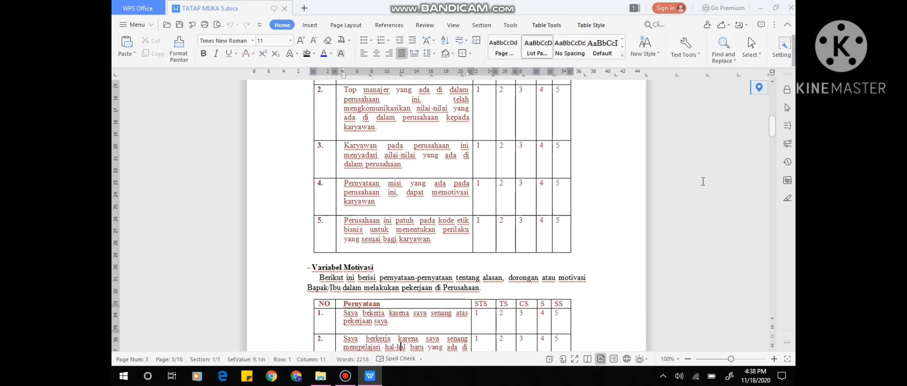
key("Down")
key("Down")
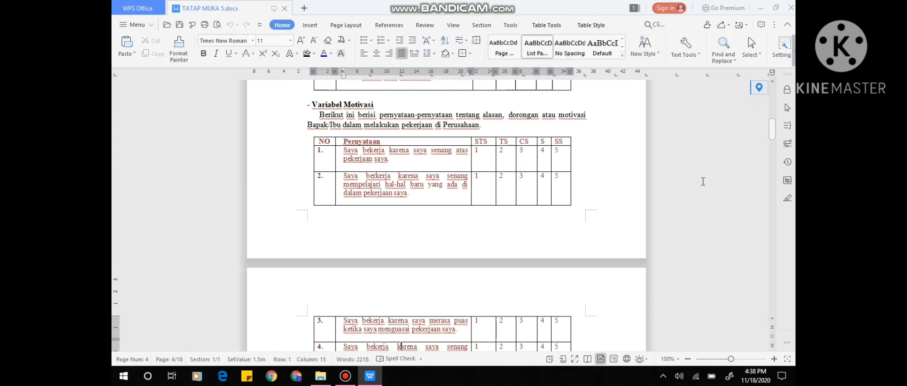
key("Down")
key("Down")
key("Down")
key("Down")
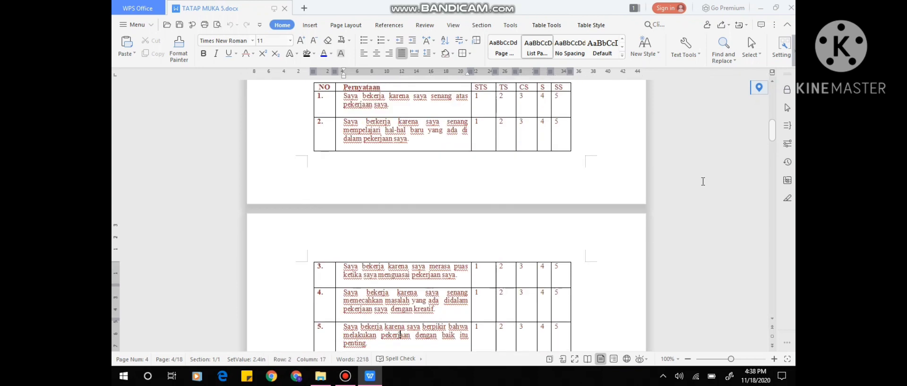
key("Down")
key("Down")
key("Down")
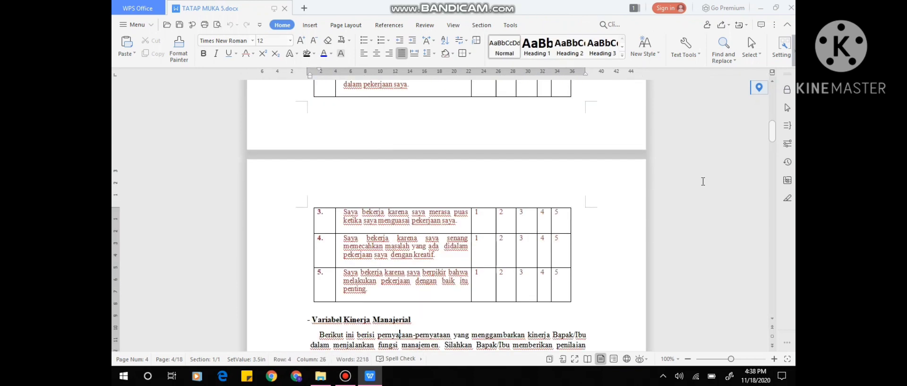
Review the Variabel Kinerja Manajerial instructions and its questionnaire statements from Perencanaan to Supervisi.
key("Down")
key("Down")
key("Down")
key("Down")
key("Down")
key("Down")
key("Down")
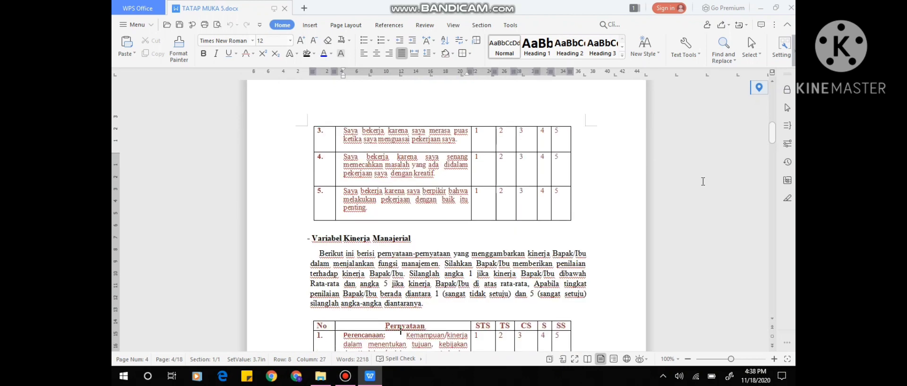
key("Down")
key("Down")
key("Down")
key("Down")
key("Down")
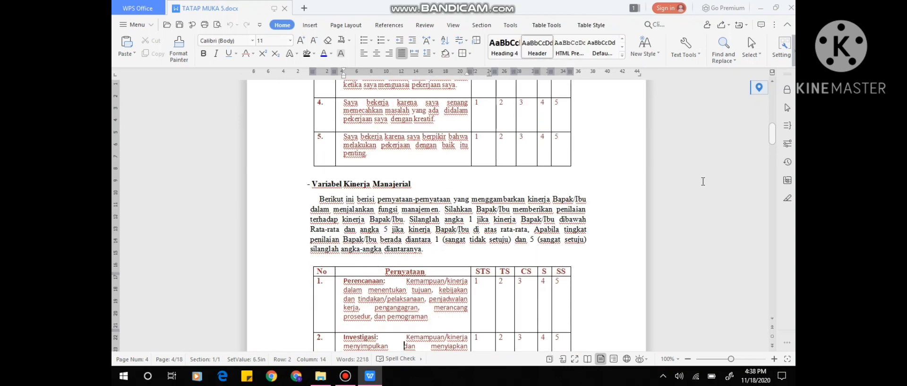
key("Down")
key("Down")
key("Down")
key("Down")
key("Down")
key("Down")
key("Down")
key("Down")
key("Down")
key("Down")
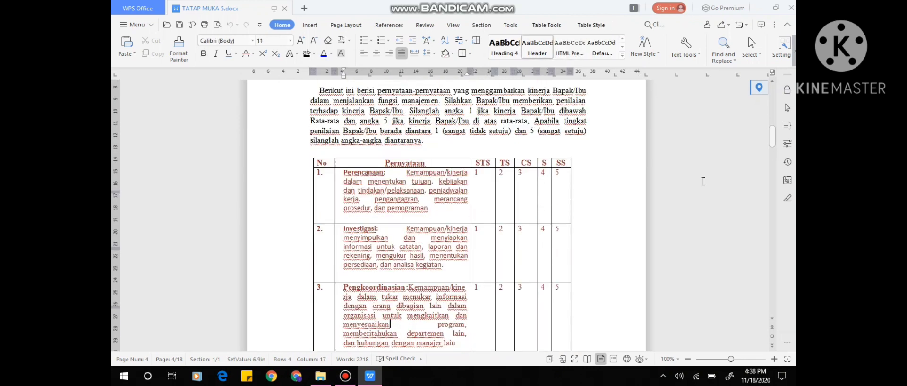
key("Down")
key("Down")
key("Down")
key("Down")
key("Down")
key("Down")
key("Down")
key("Down")
key("Down")
key("Down")
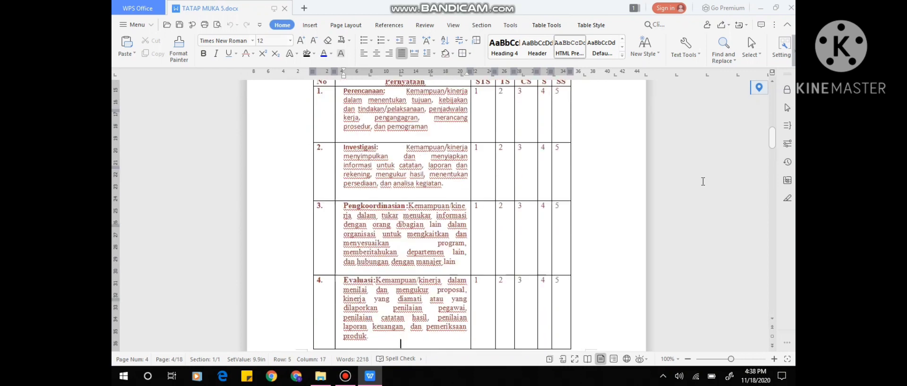
key("Down")
key("Down")
key("Down")
key("Down")
key("Down")
key("Down")
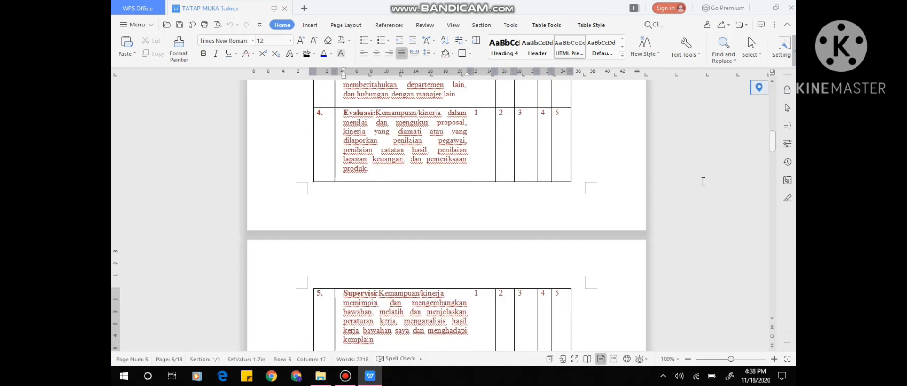
key("Down")
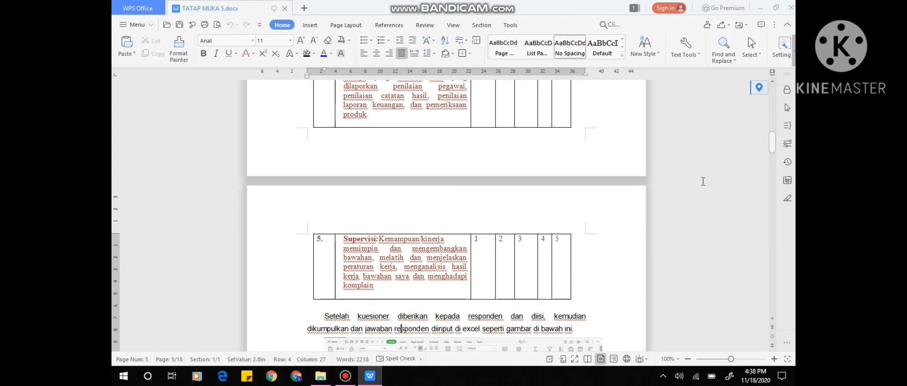
Examine the tabulated respondent data image and the start of the Teknik Analisis Data section on SPSS.
scroll(703, 181, "down", 3)
key("Down")
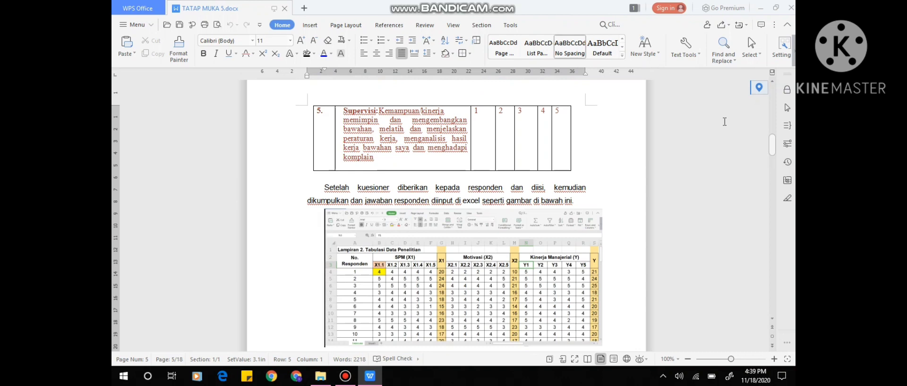
key("Down")
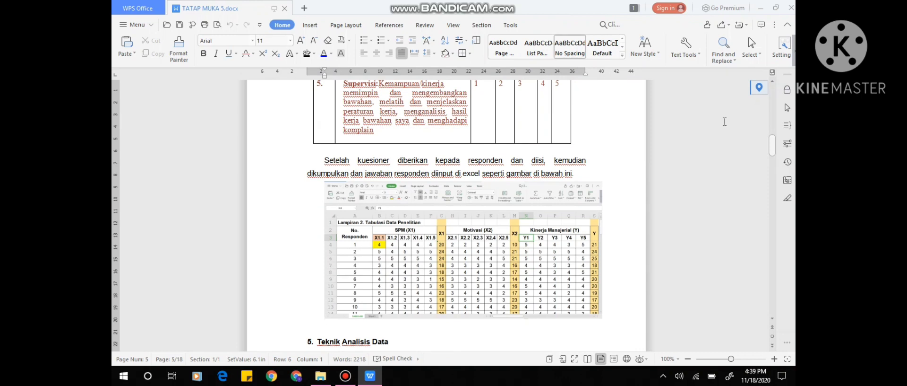
key("Down")
key("Down")
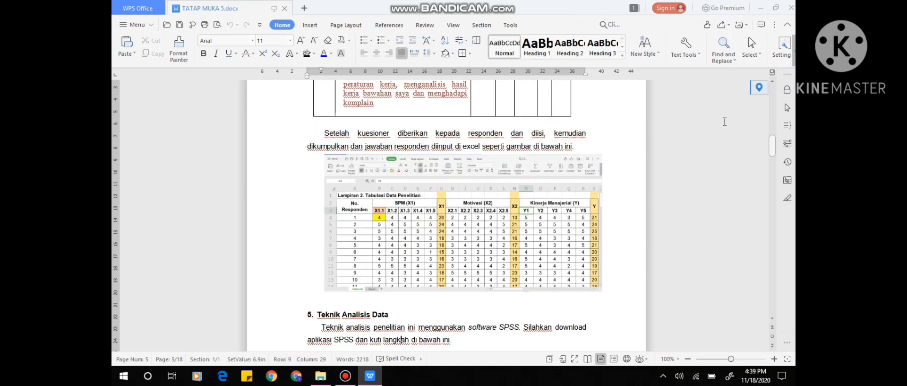
key("Down")
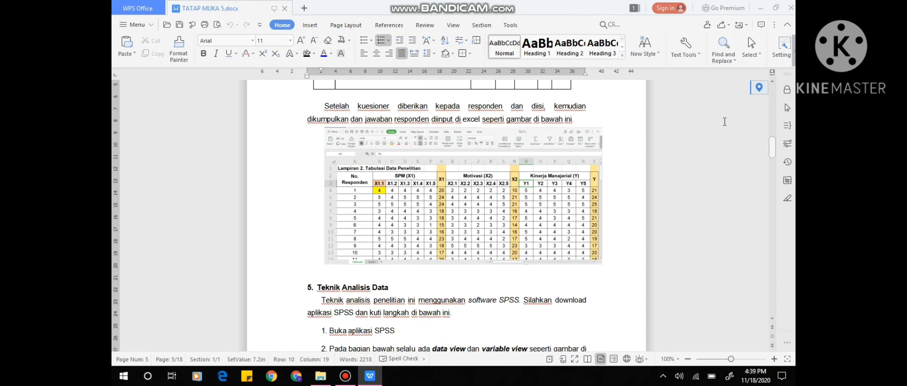
Switch to the SPSS Data Editor and define variables X1.1, X1.2 and X1.3 in the first three rows of Variable View.
key("Down")
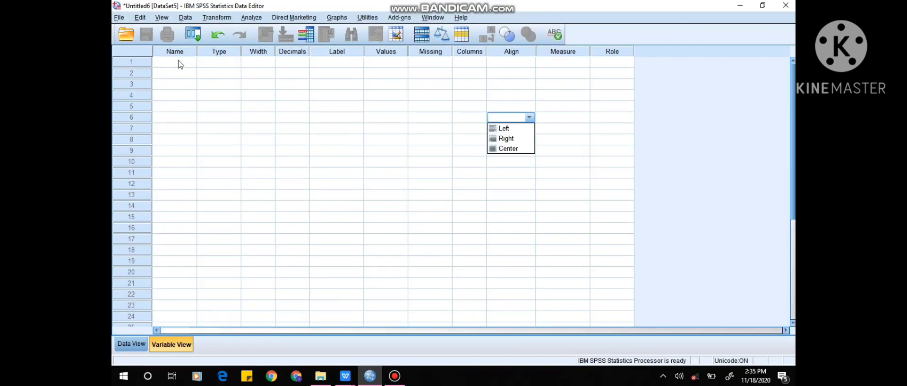
left_click(179, 63)
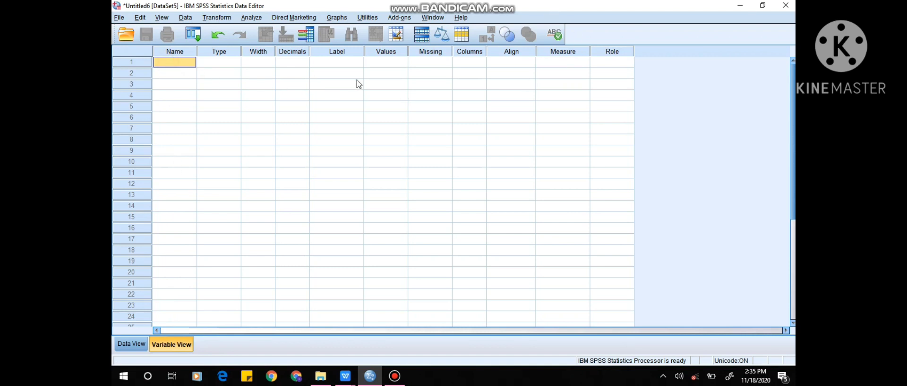
type("X1.1")
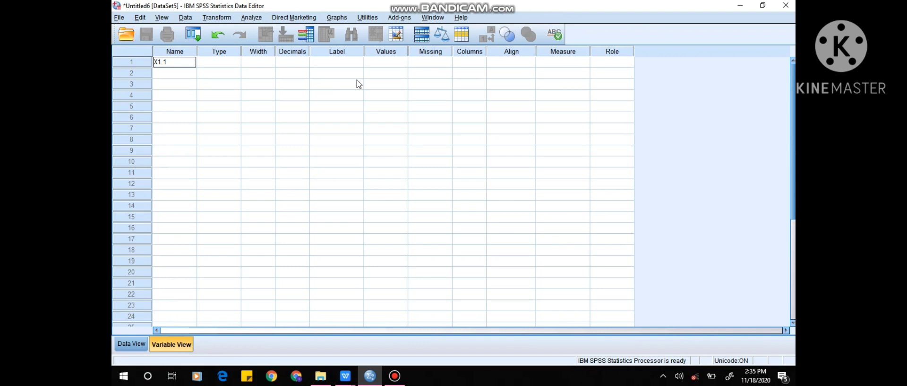
key("Return")
type("X1.2")
key("Return")
type("X1.3")
key("Return")
Add variables X1.4, X1.5 and the total variable X1 in rows 4 to 6.
type("X1.")
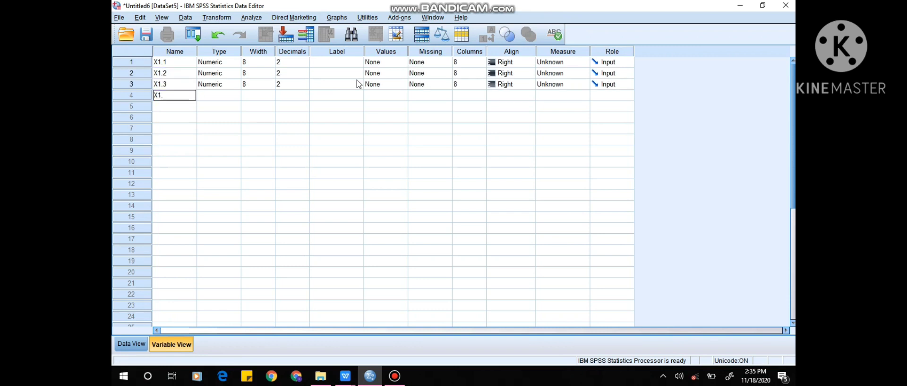
type("4")
key("Return")
type("X1.5")
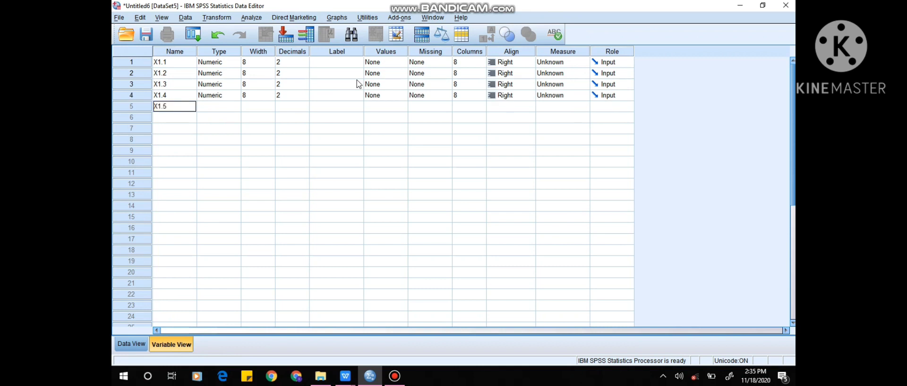
key("Return")
type("X1")
key("Return")
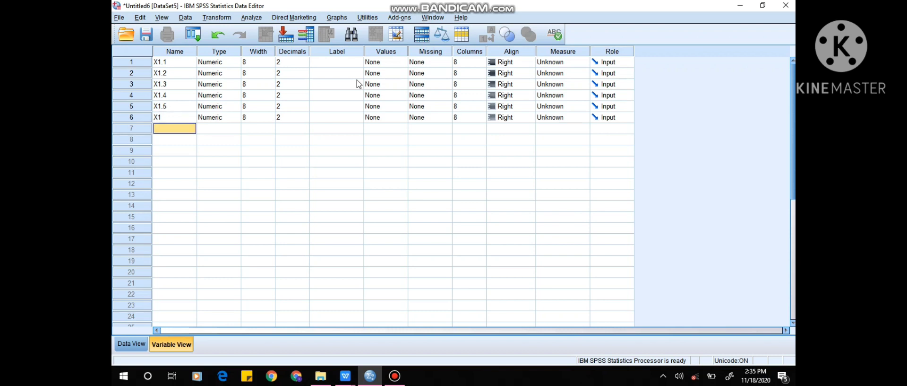
Add the second group's variables X2.1, X2.2 and X2.3 in rows 7 to 9.
type("X2")
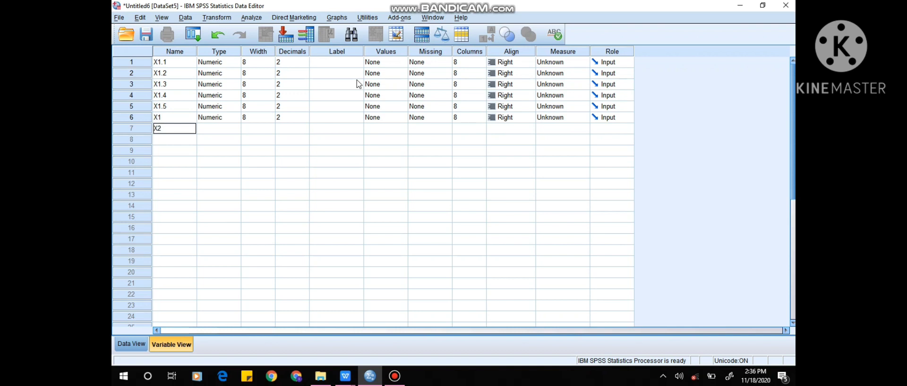
type(".1")
key("Return")
type("X2.2")
key("Return")
type("X2.3")
key("Return")
Add variables X2.4, X2.5 and the total variable X2 in rows 10 to 12.
type("X2.4")
key("Return")
type("X2.5")
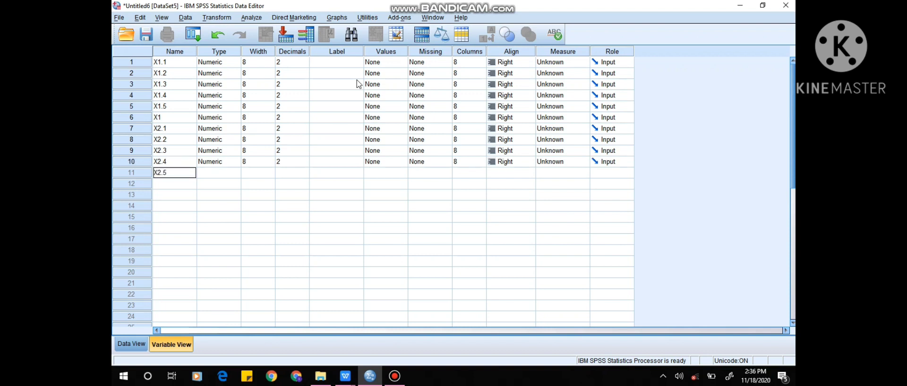
key("Return")
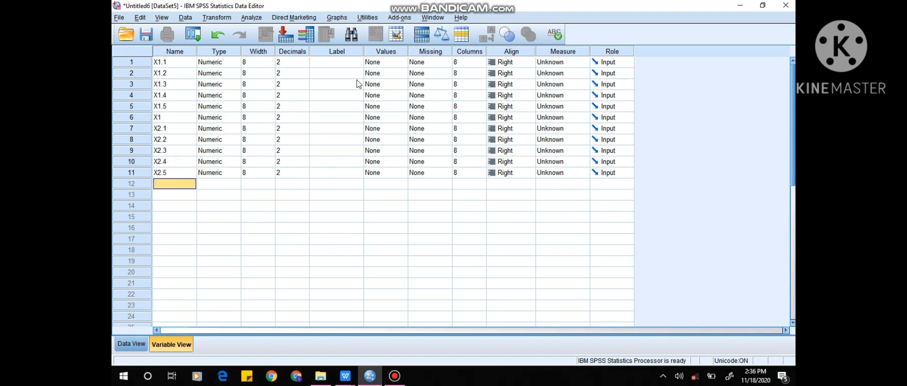
type("X2")
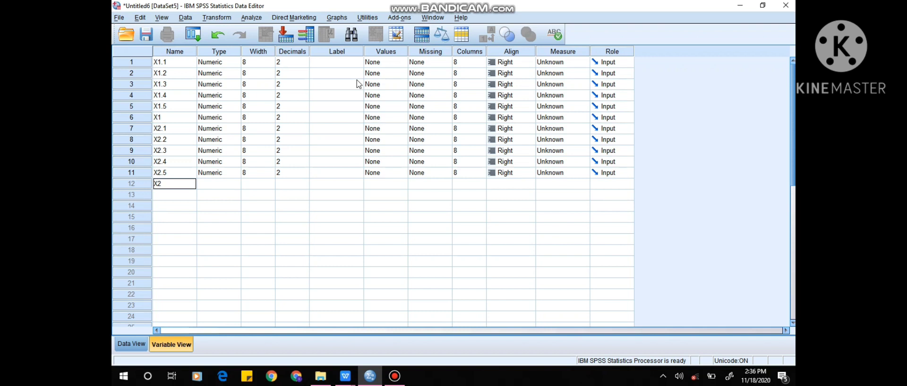
key("Return")
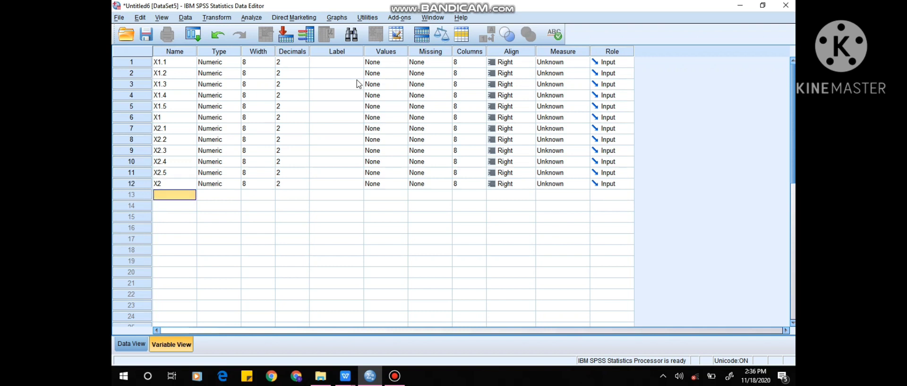
Add variables Y1 to Y5 and the total variable Y in rows 13 to 18.
type("Y1")
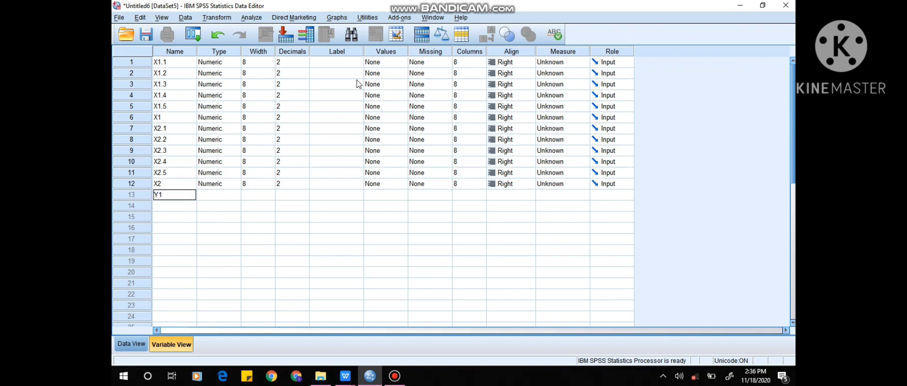
key("Return")
type("Y2")
key("Return")
type("Y3")
key("Return")
type("Y4")
key("Return")
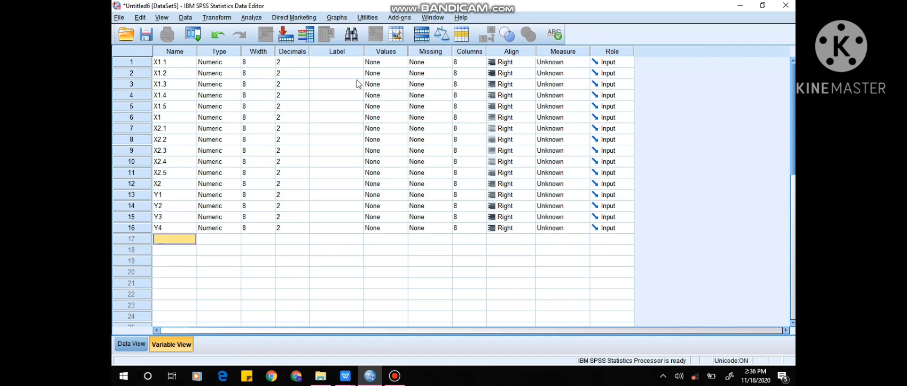
type("Y5")
key("Return")
type("Y")
key("Return")
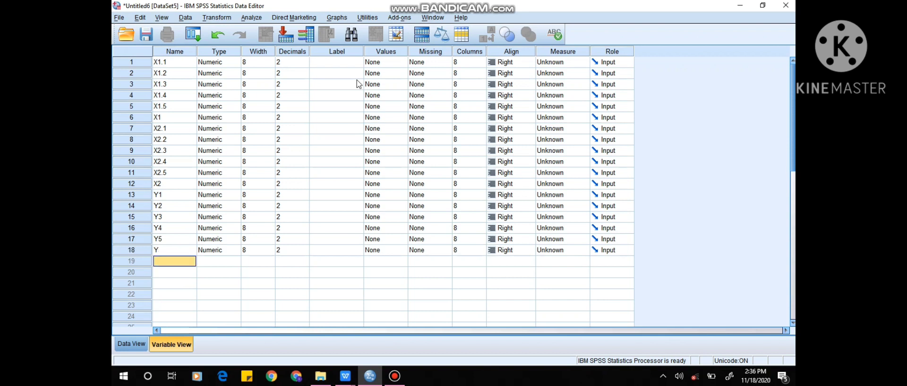
Give variable X1 the label SPM.
left_click(174, 117)
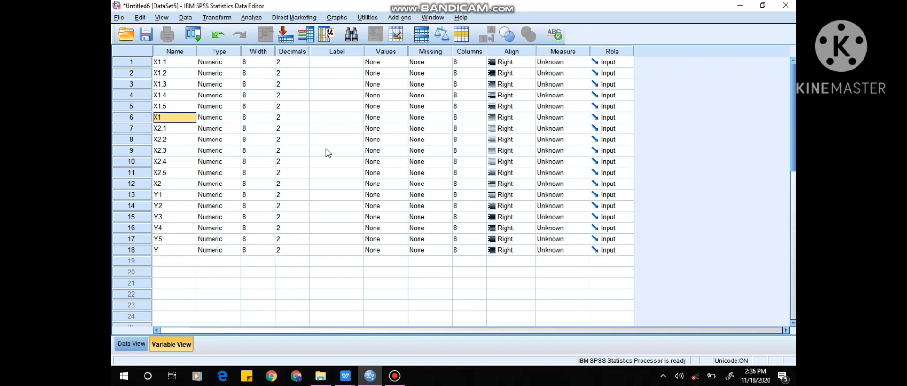
key("Tab")
key("Tab")
key("Tab")
key("Tab")
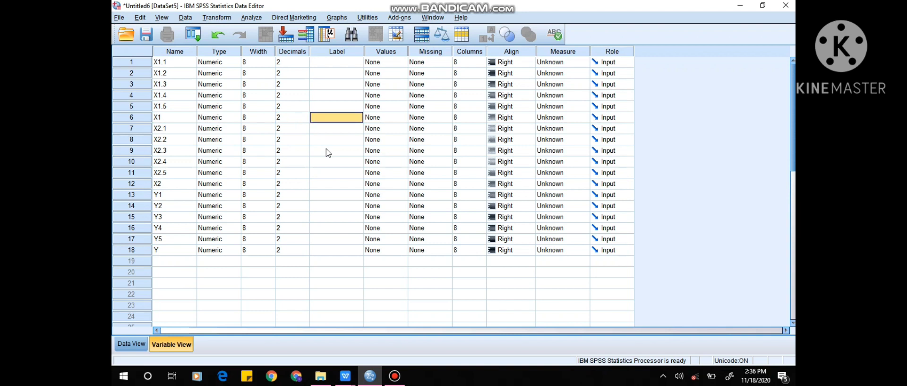
key("Caps_Lock")
type("SPM")
Give variable X2 the label MOTIVASI.
key("Down")
key("Down")
key("Down")
key("Down")
key("Down")
key("Down")
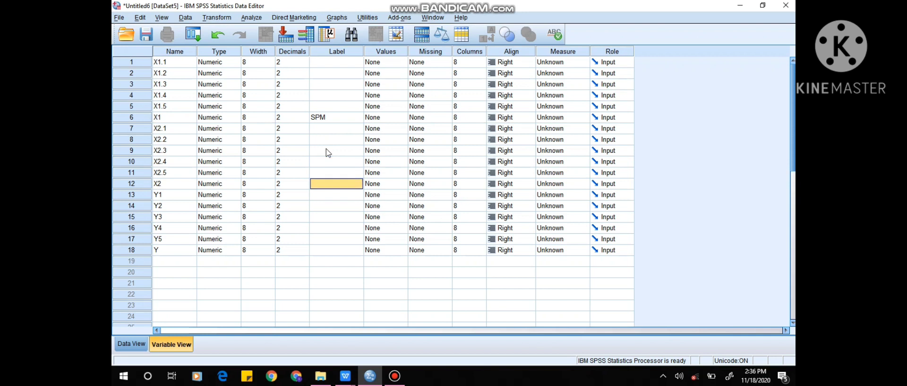
key("Down")
key("Up")
type("MOTIVASI")
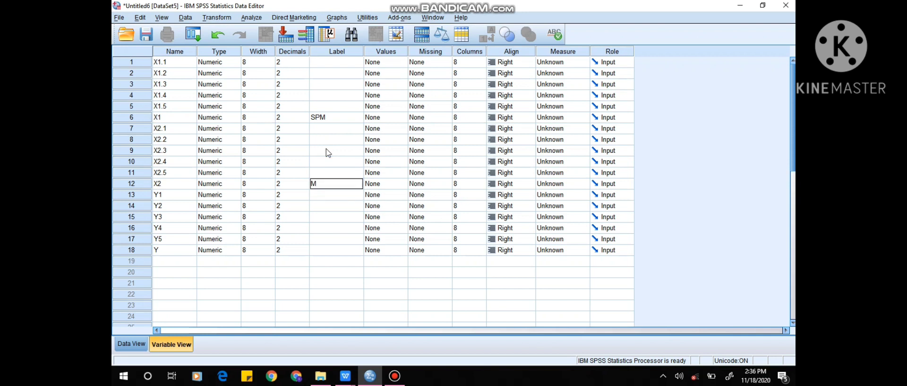
key("Return")
Give variable Y the label KM.
key("Down")
key("Down")
key("Down")
key("Down")
key("Down")
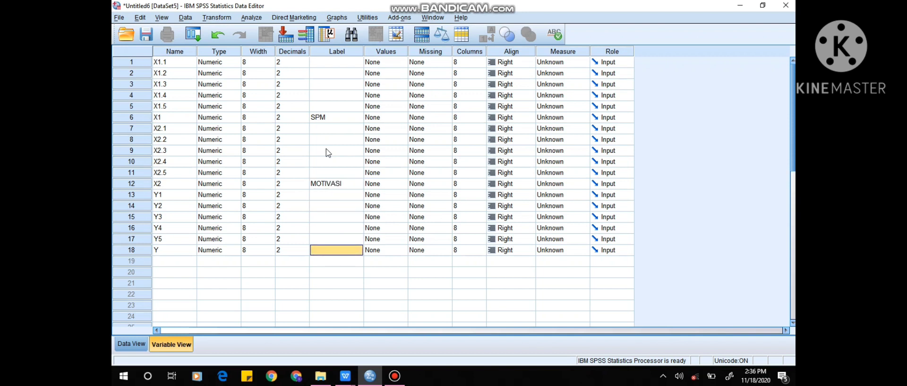
type("KM")
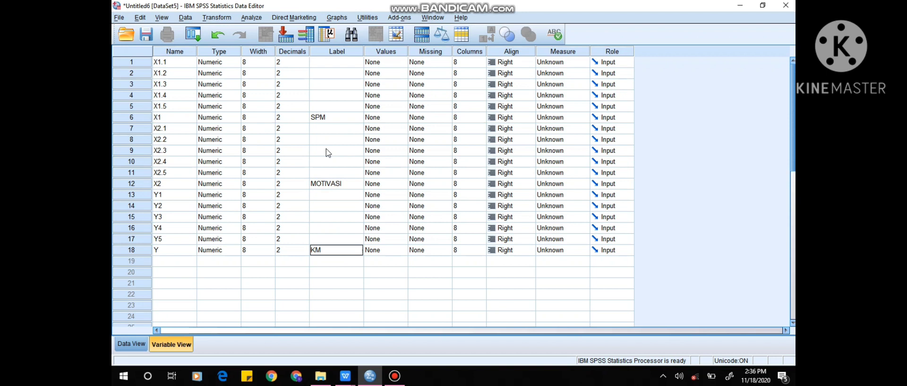
Set the measurement level of variables X1.1 to X1.5 and X1 to Ordinal.
left_click(564, 63)
left_click(563, 84)
left_click(565, 72)
left_click(567, 95)
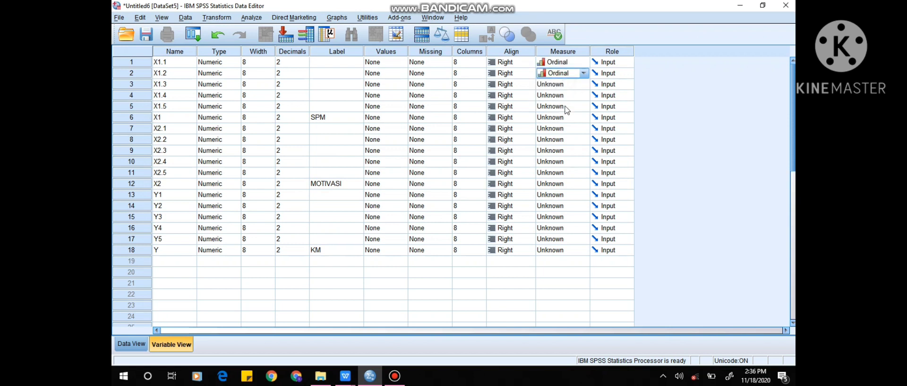
left_click(562, 84)
left_click(563, 105)
left_click(563, 95)
left_click(565, 116)
left_click(563, 107)
left_click(562, 127)
left_click(562, 117)
left_click(565, 138)
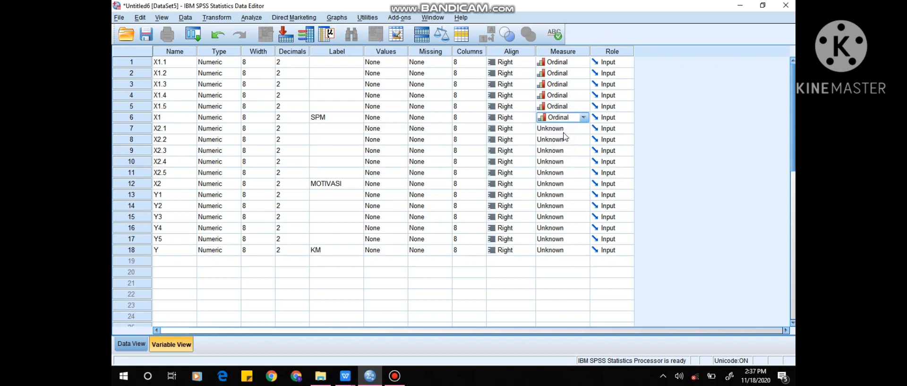
Set the measurement level of variables X2.1 to X2.5 and X2 to Ordinal.
left_click(563, 128)
left_click(563, 150)
left_click(563, 139)
left_click(559, 160)
left_click(562, 151)
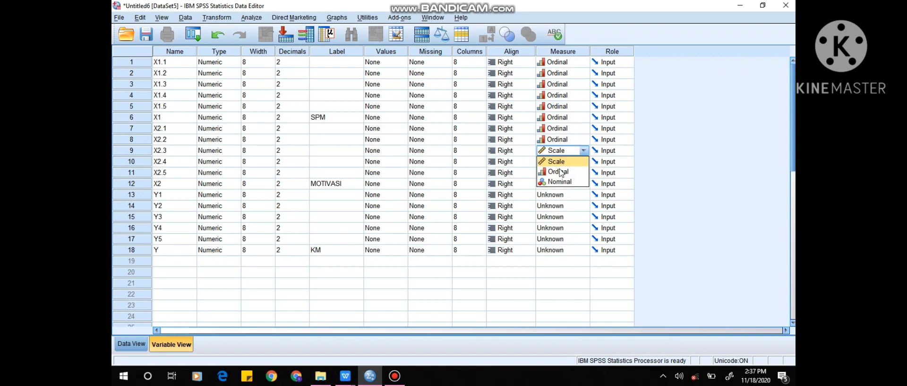
left_click(561, 172)
left_click(562, 161)
left_click(563, 183)
left_click(562, 172)
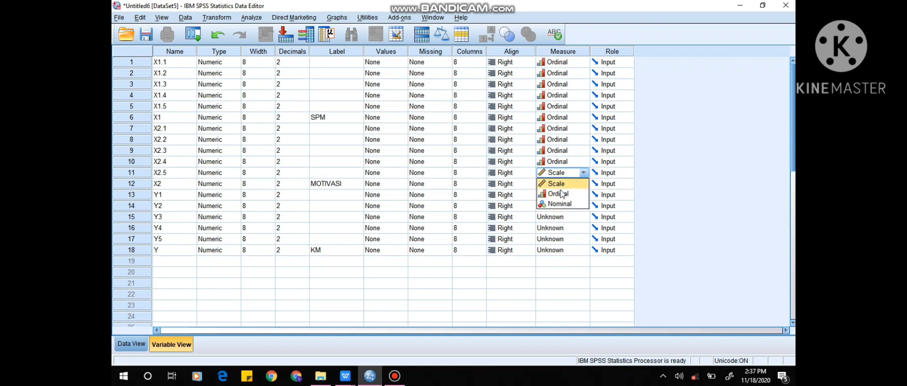
left_click(562, 194)
left_click(562, 183)
left_click(559, 205)
Set the measurement level of variables Y1 to Y5 and Y to Ordinal.
left_click(561, 195)
left_click(561, 216)
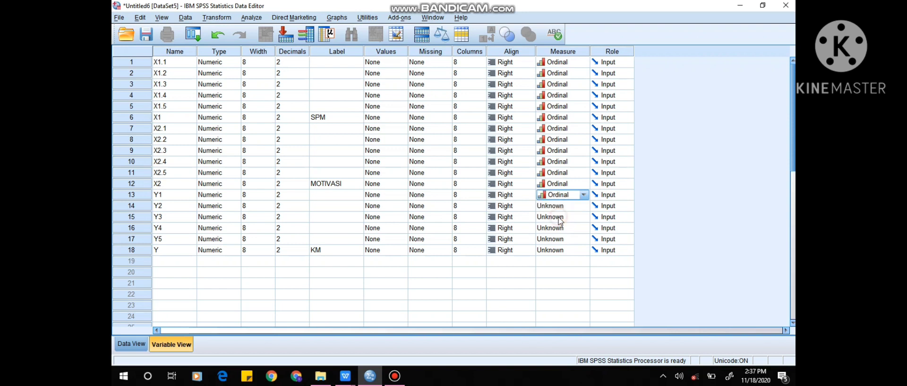
left_click(559, 207)
left_click(562, 228)
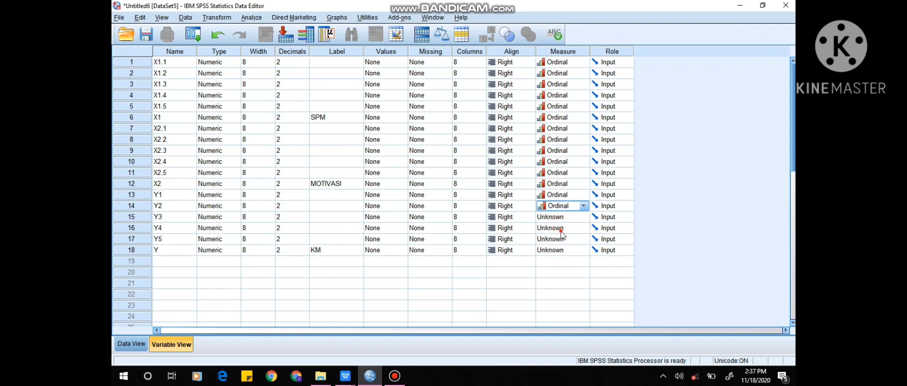
left_click(561, 217)
left_click(562, 239)
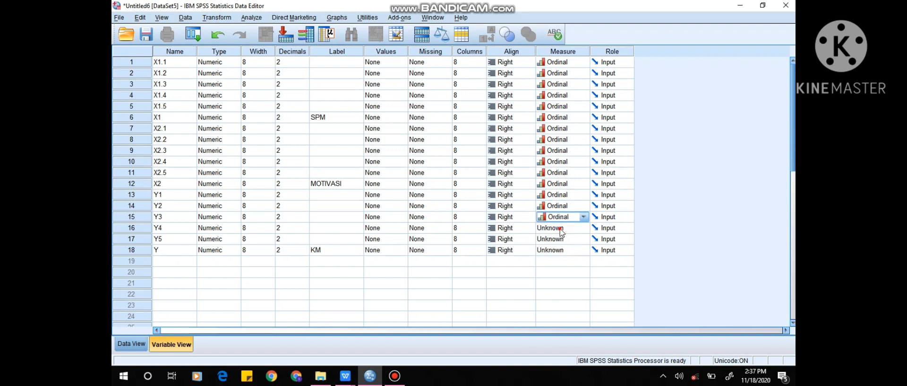
left_click(561, 228)
left_click(563, 247)
left_click(561, 240)
left_click(563, 260)
left_click(563, 250)
left_click(568, 275)
left_click(504, 271)
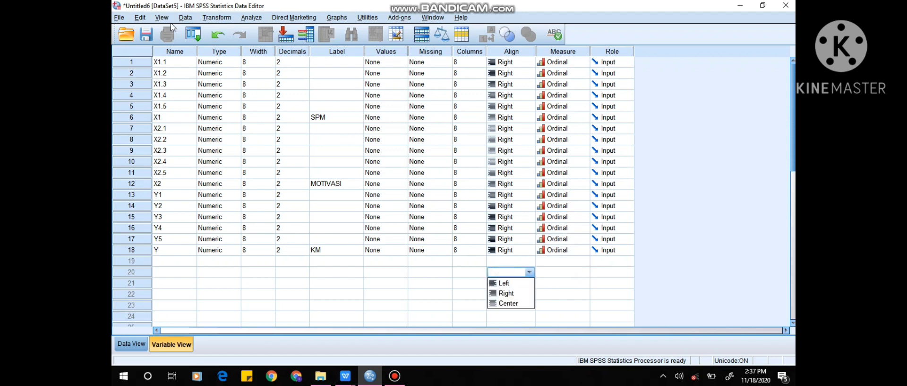
Save the dataset in the Documents folder as TUTORIAL in SPSS Statistics (*.sav) format.
left_click(119, 18)
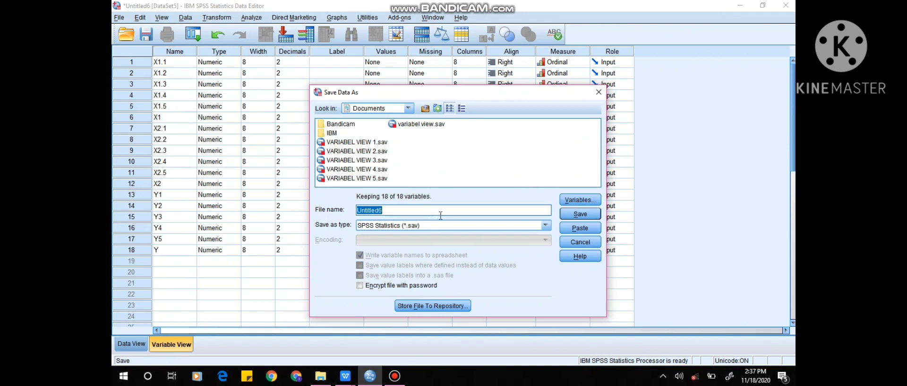
type("TUTORIAL")
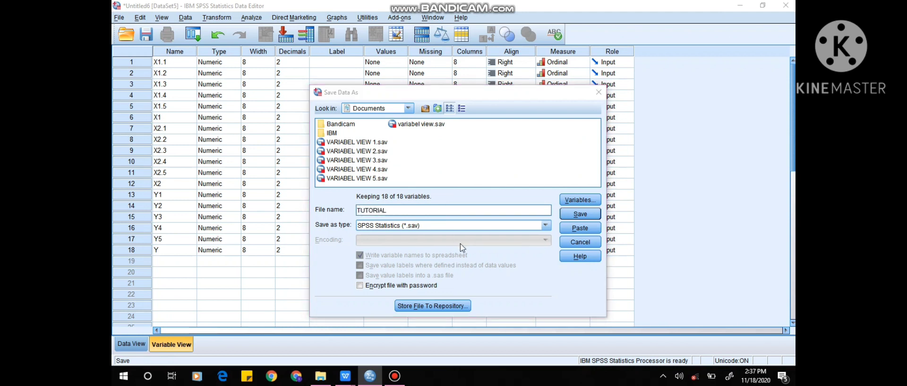
key("Return")
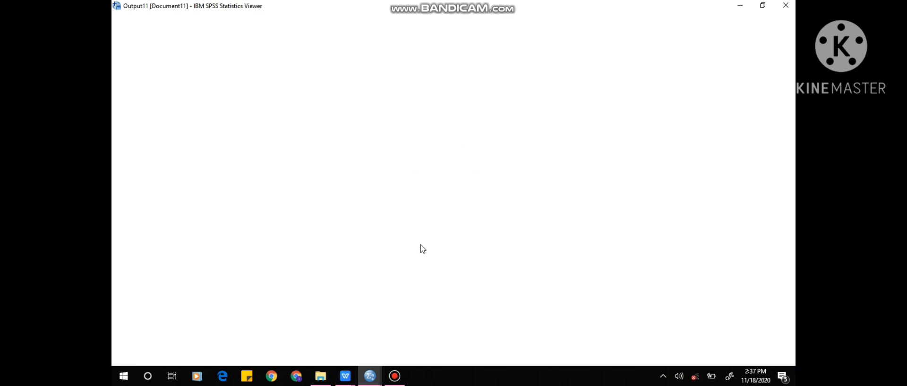
Return from the output viewer to the TUTORIAL.sav dataset and select the first X1.1 cell in Data View.
left_click(371, 374)
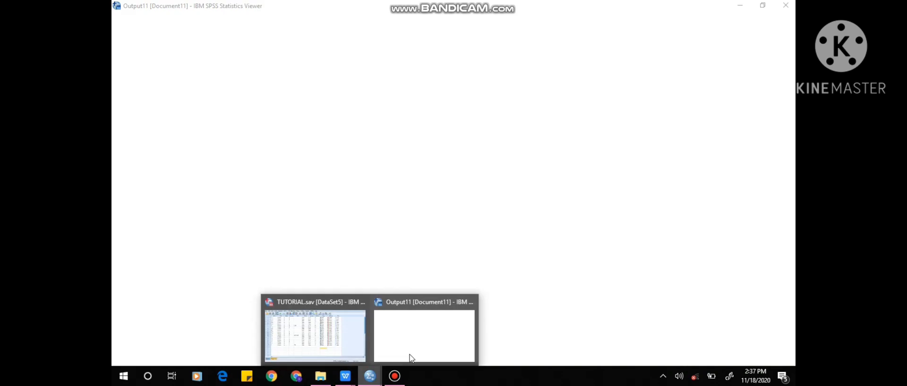
left_click(414, 308)
left_click(370, 374)
left_click(336, 334)
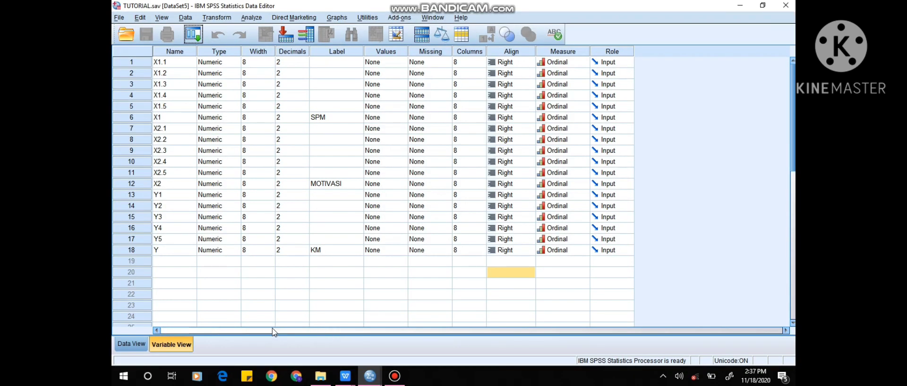
left_click(131, 343)
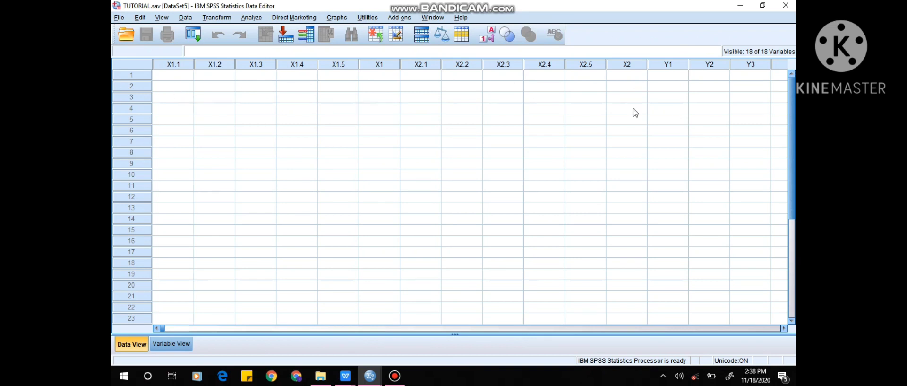
left_click(177, 77)
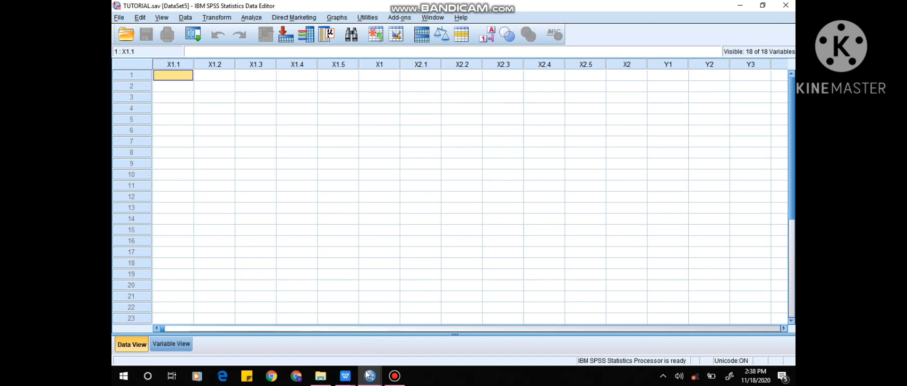
Switch to the Tabulasi workbook in WPS Office and copy the X1.1 to X1.5 scores of respondents 1 to 70.
left_click(347, 377)
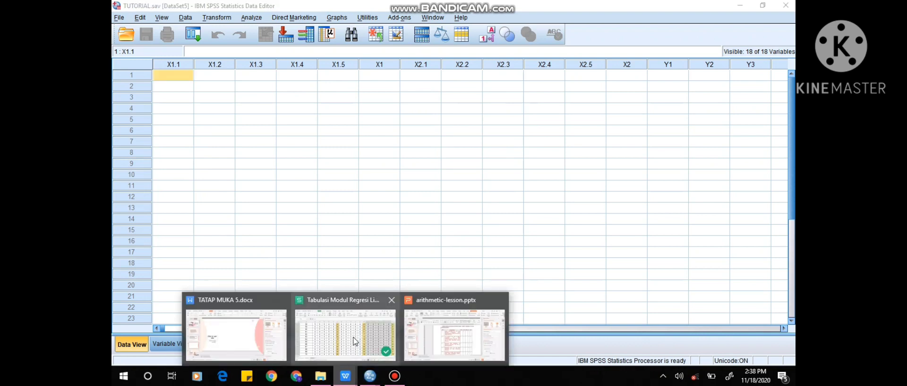
left_click(358, 351)
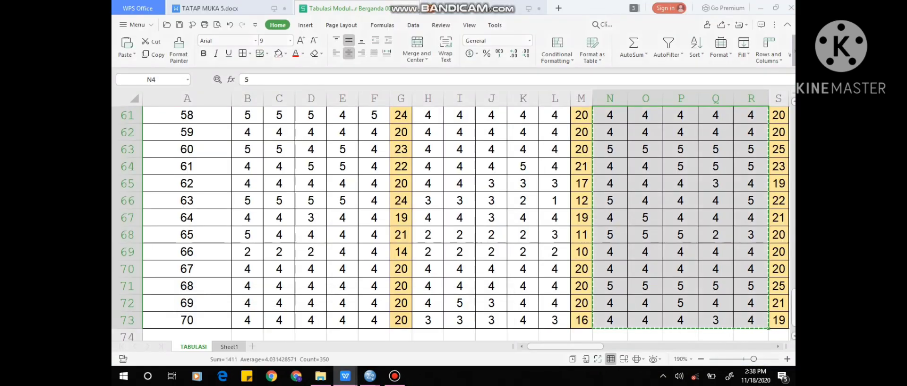
scroll(242, 177, "up", 20)
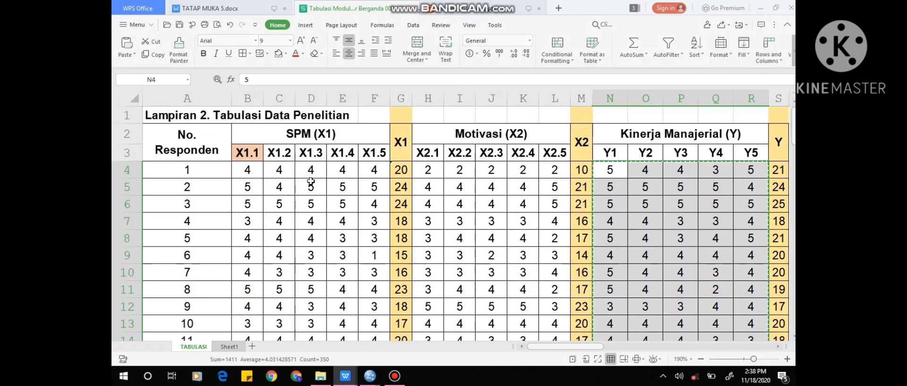
left_click_drag(242, 176, 389, 164)
key("ctrl+shift+Down")
key("ctrl+c")
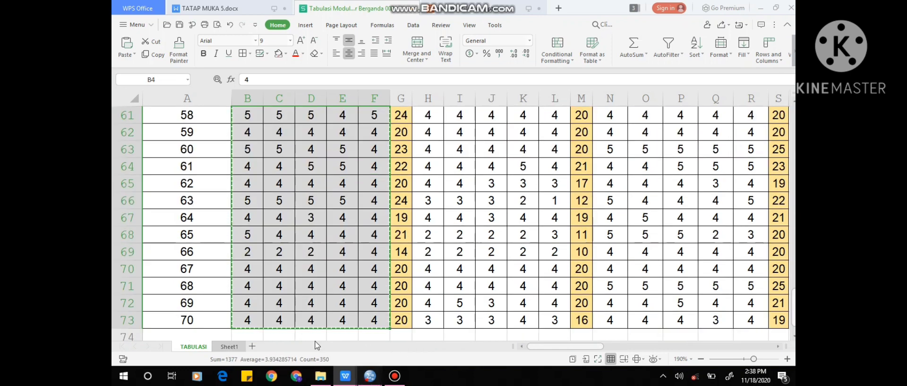
Paste the copied scores into TUTORIAL.sav in SPSS from the first X1.1 cell and check the rows through case 70.
mouse_move(370, 376)
left_click(310, 328)
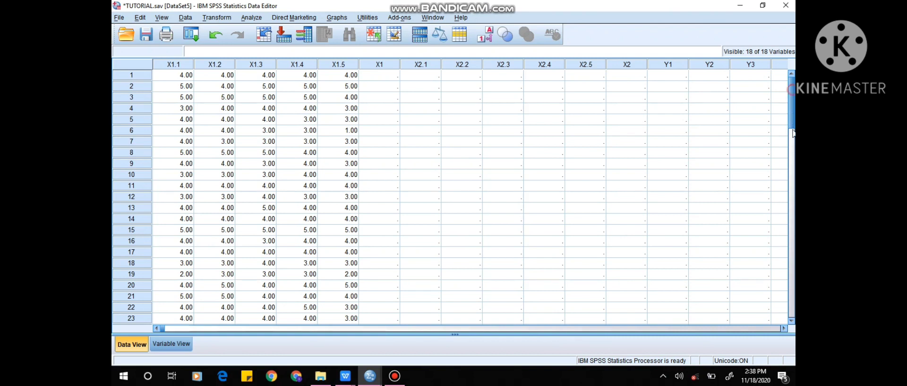
scroll(794, 156, "down", 10)
scroll(795, 175, "down", 6)
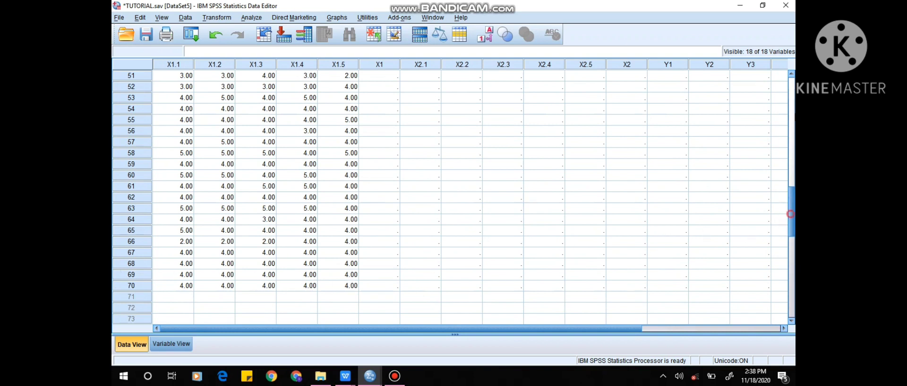
left_click_drag(792, 214, 791, 100)
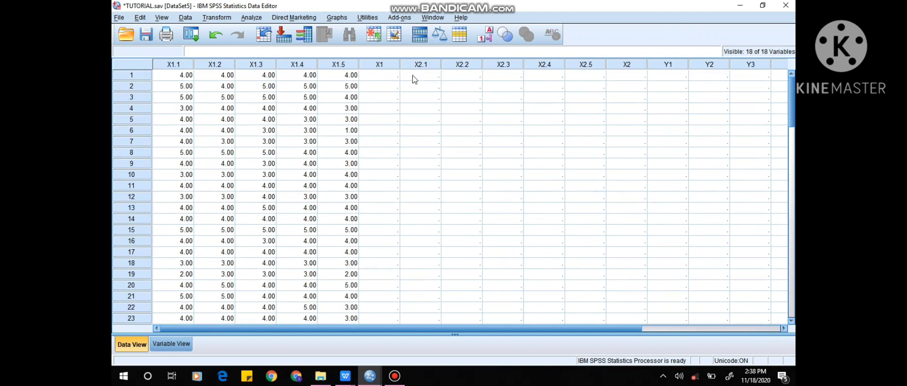
Select the first X2.1 cell in the dataset, then copy the X2.1 to X2.5 scores of all 70 respondents from the Tabulasi workbook.
left_click(414, 78)
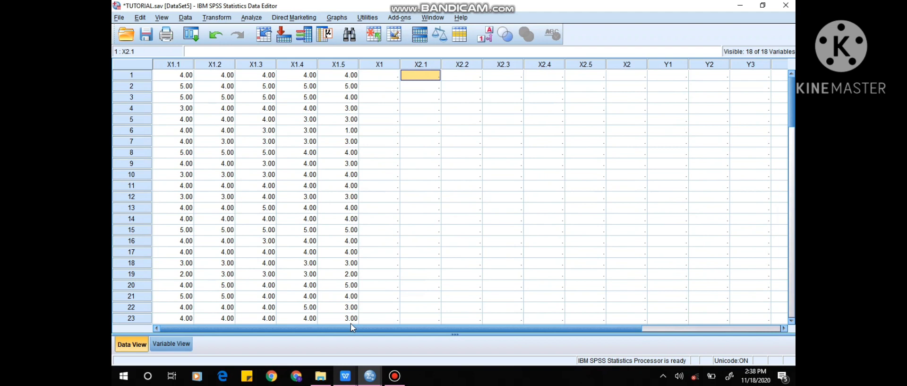
left_click(353, 381)
left_click(345, 333)
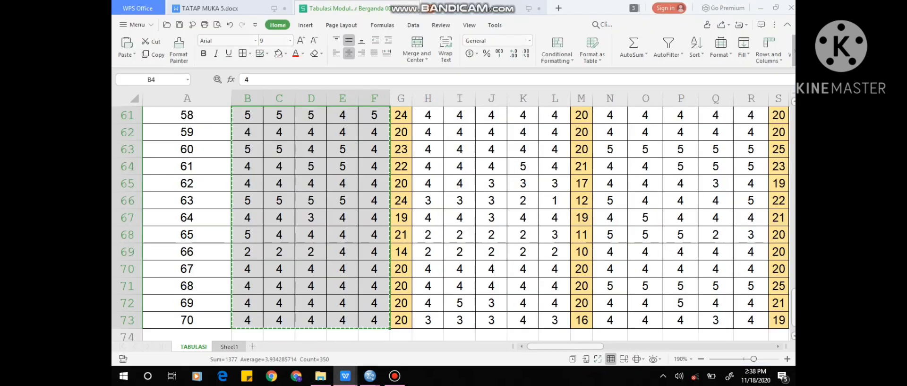
left_click_drag(424, 169, 552, 167)
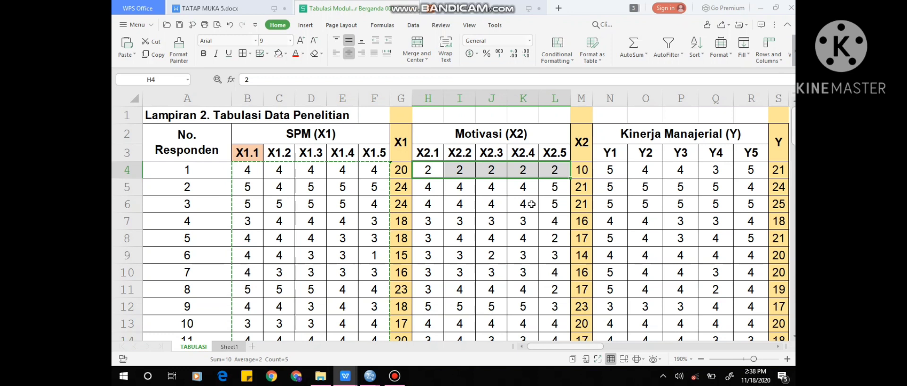
key("ctrl+shift+Down")
key("ctrl+c")
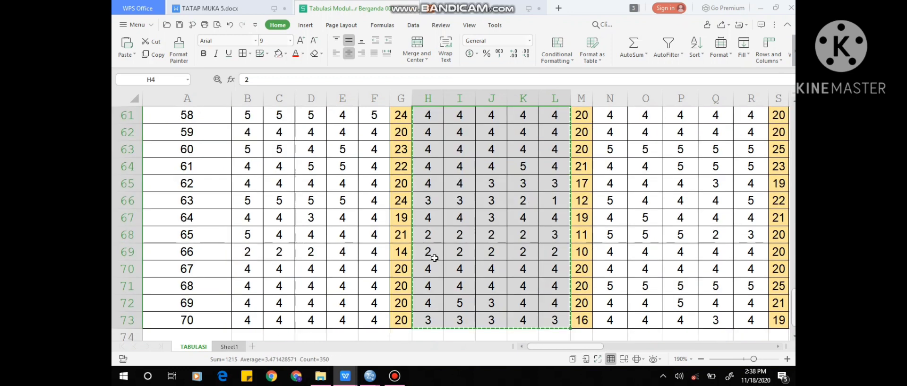
Return to the SPSS dataset and paste the copied scores into columns X2.1 to X2.5 from case 1.
mouse_move(370, 376)
left_click(320, 354)
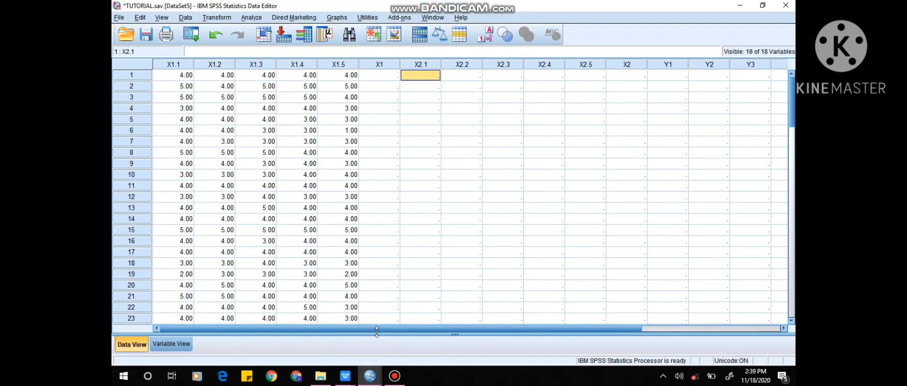
key("ctrl+v")
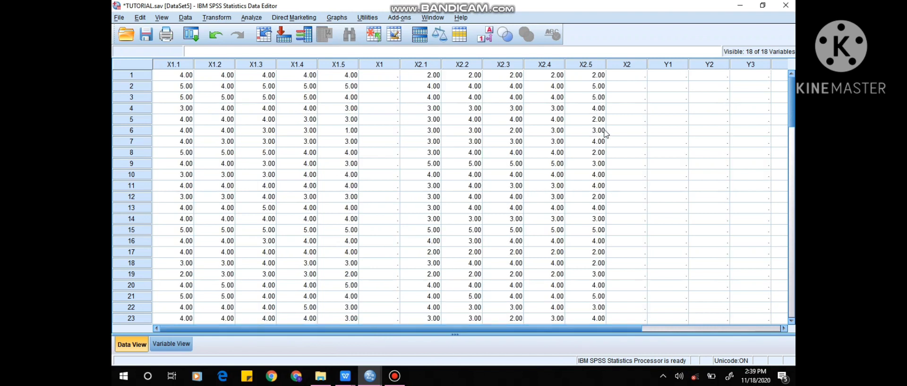
Select the first Y1 cell in the dataset, then copy the Y1 to Y5 scores of all 70 respondents from the Tabulasi workbook.
left_click(676, 77)
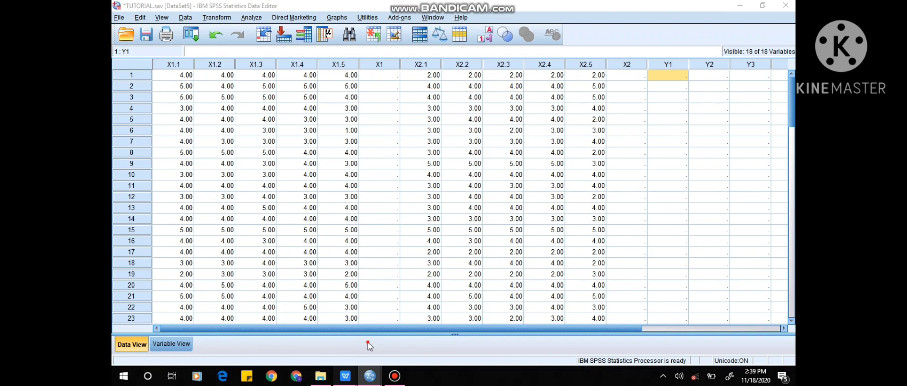
mouse_move(346, 376)
left_click(349, 331)
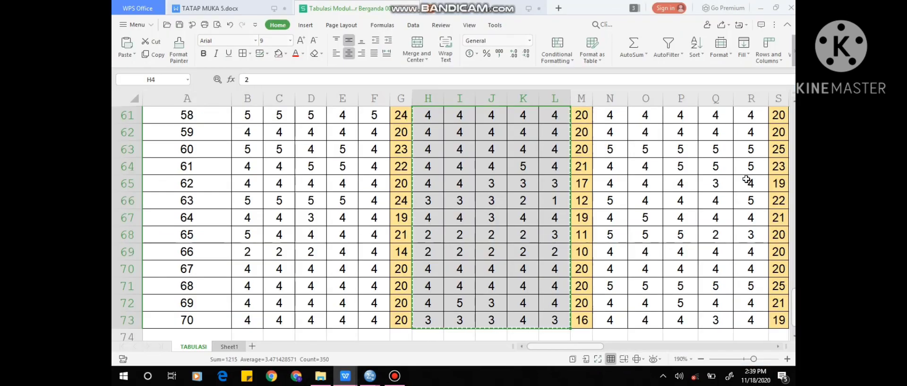
left_click_drag(793, 307, 793, 121)
left_click(614, 172)
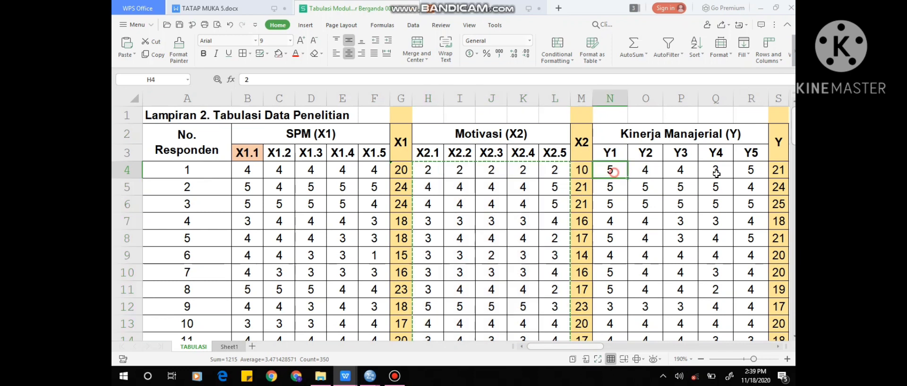
left_click_drag(717, 173, 752, 170)
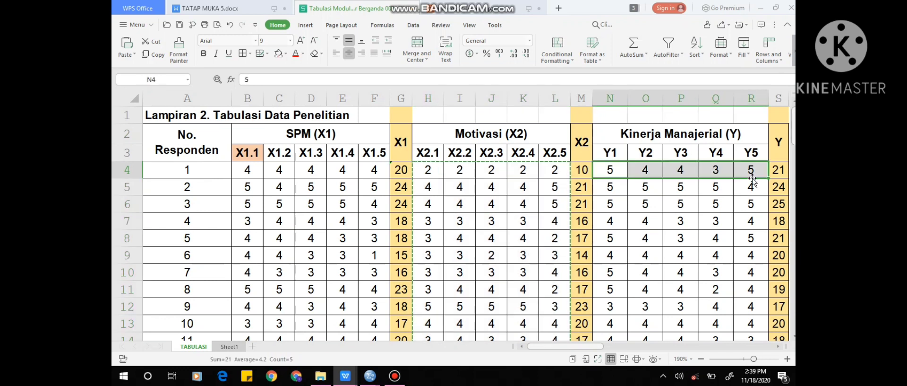
key("ctrl+shift+Down")
key("ctrl+c")
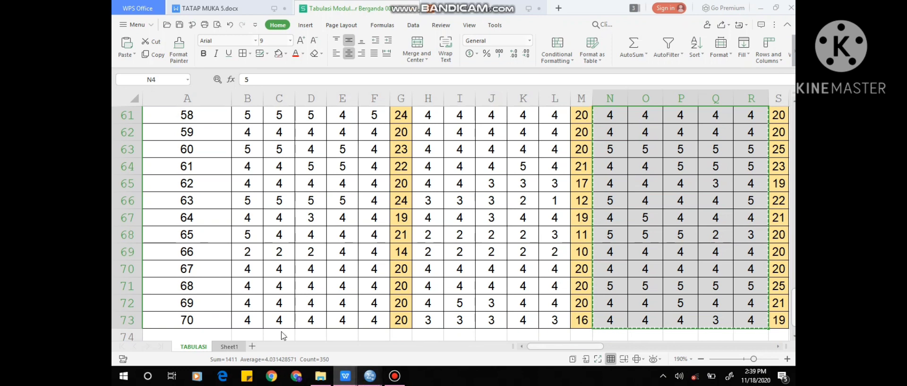
Return to the SPSS dataset and paste the copied scores into columns Y1 to Y5 from case 1.
mouse_move(370, 375)
left_click(314, 326)
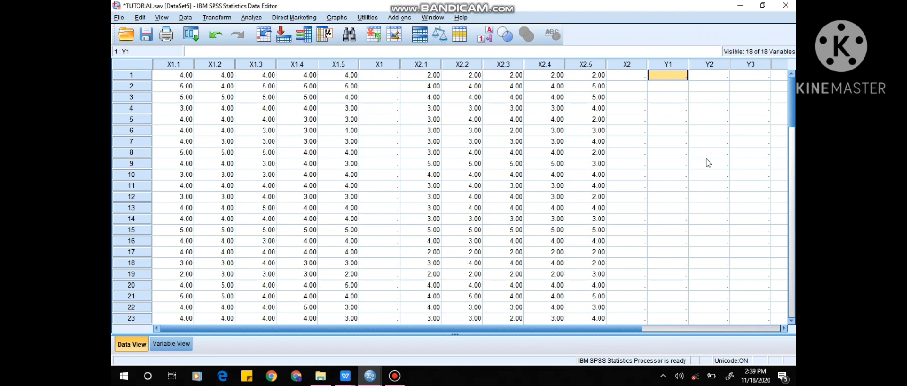
key("ctrl+v")
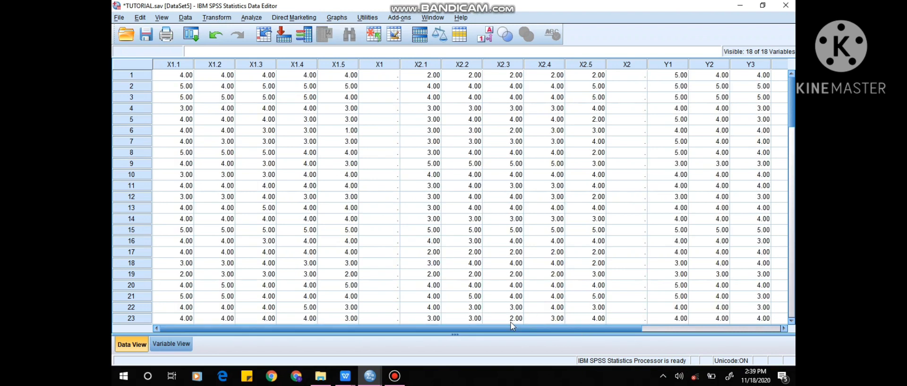
left_click_drag(510, 325, 492, 305)
Start a Frequencies analysis from Descriptive Statistics and add X1.1 to X1.5 as its variables.
left_click(256, 21)
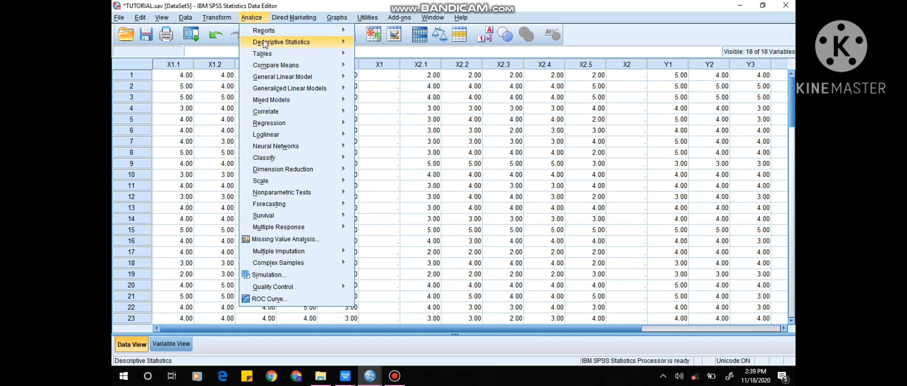
mouse_move(265, 44)
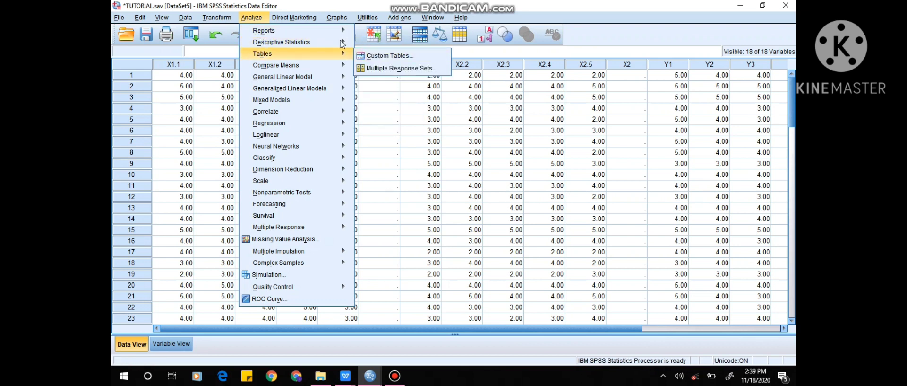
left_click(377, 46)
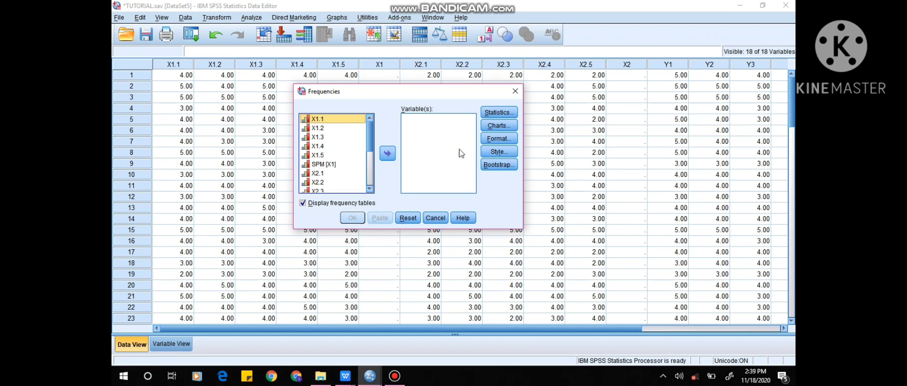
key("shift+Down")
key("shift+Down")
key("shift+Down")
key("shift+Down")
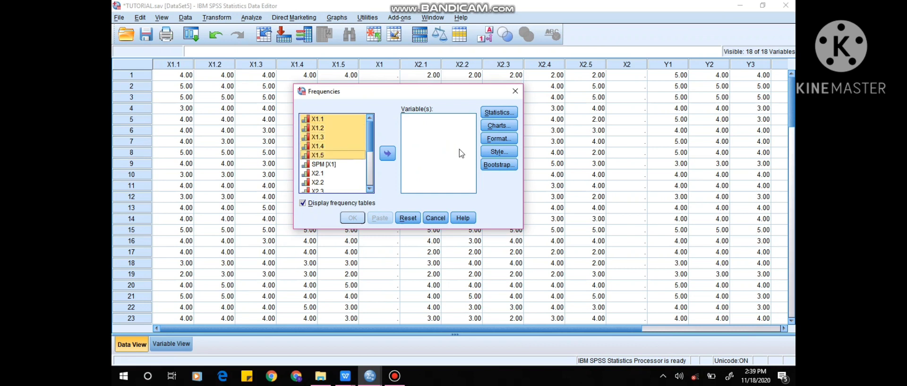
left_click(387, 154)
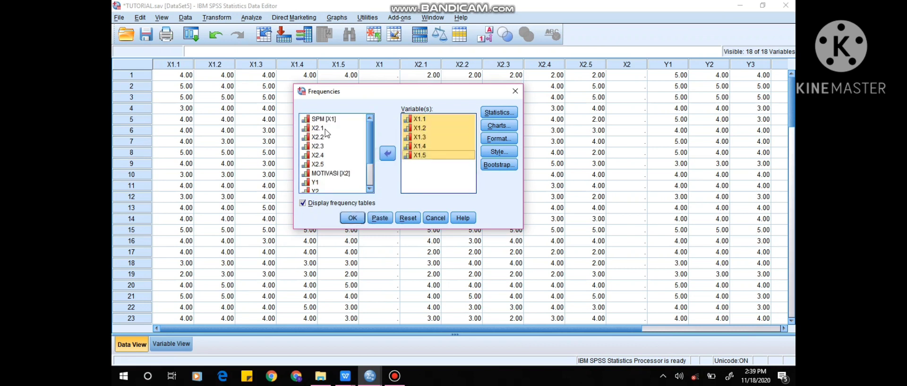
Add X2.1 to X2.5 to the variables of the Frequencies analysis, leaving out the SPM total.
left_click(335, 131)
key("shift+Down")
key("shift+Down")
key("shift+Down")
key("shift+Down")
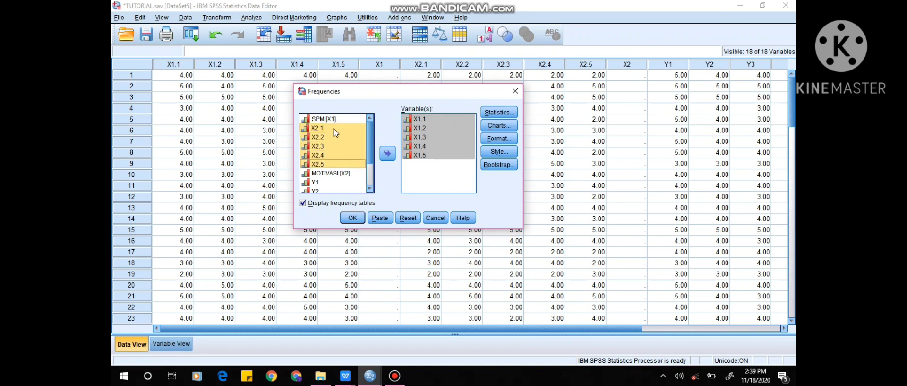
left_click(384, 154)
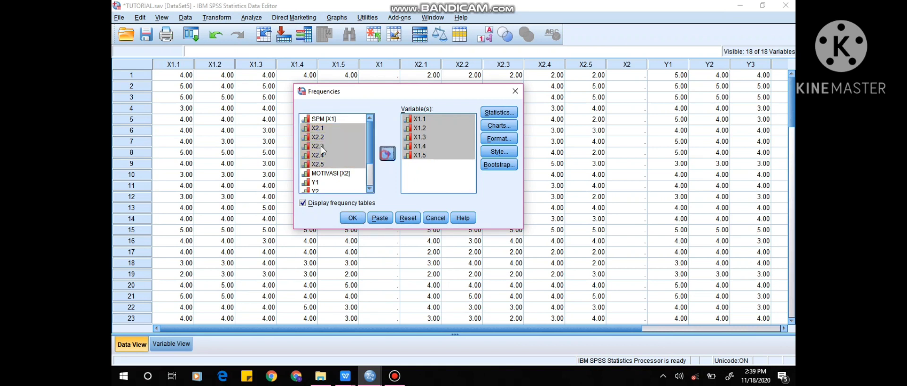
Add Y1 to Y5 to the Frequencies variables and run the analysis with frequency tables displayed.
left_click(318, 138)
key("shift+Down")
key("shift+Down")
key("shift+Down")
key("shift+Down")
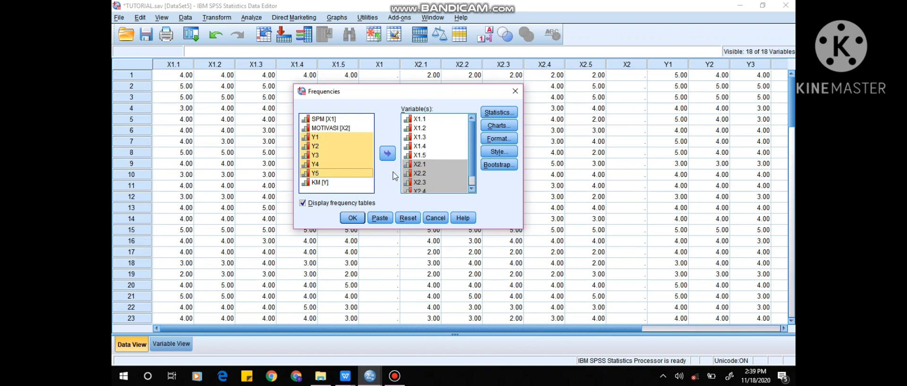
left_click(388, 153)
left_click(359, 217)
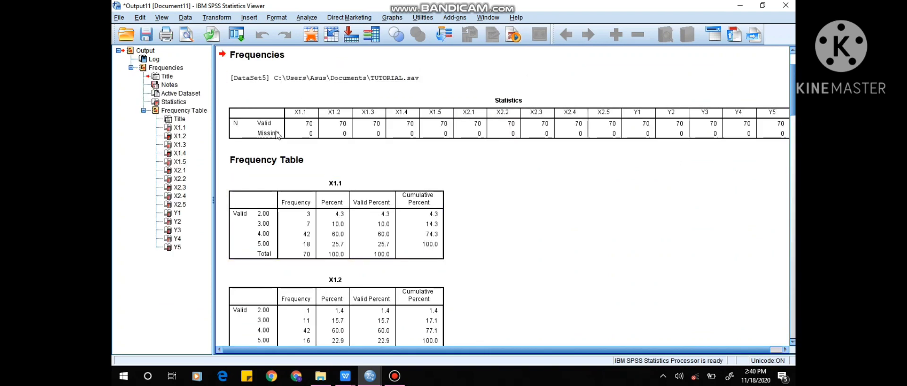
Examine the valid and missing counts in the Statistics output, look back at the dataset, and return to the output viewer.
left_click(272, 135)
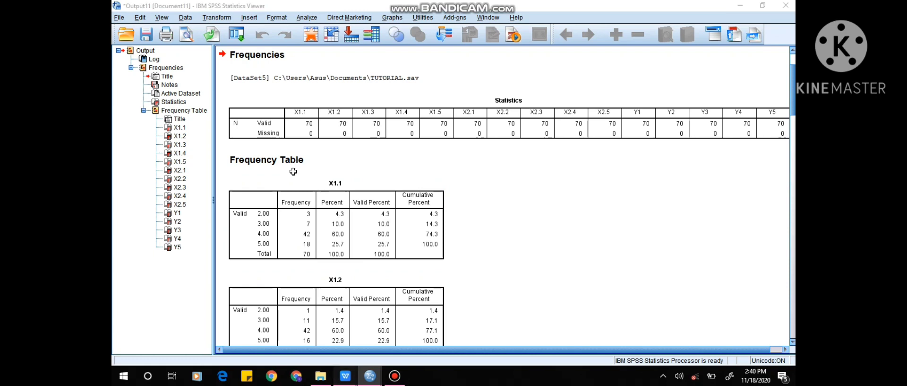
left_click(350, 375)
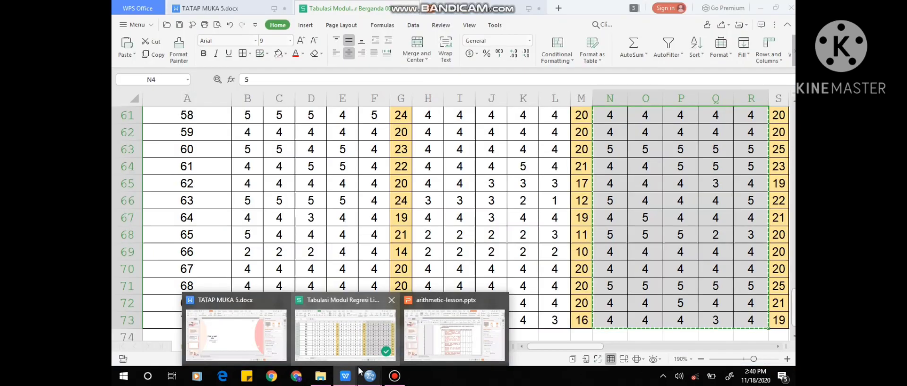
left_click(370, 377)
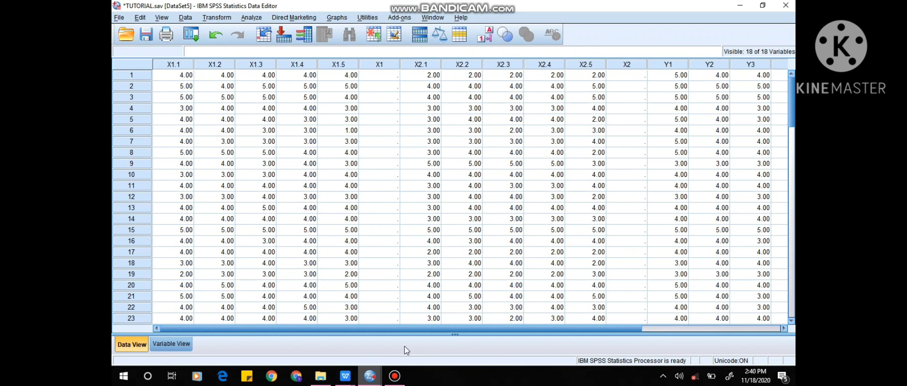
left_click(429, 298)
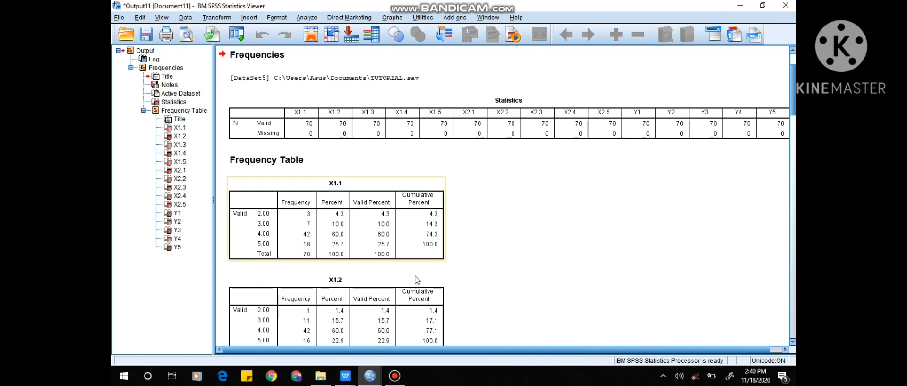
left_click(395, 376)
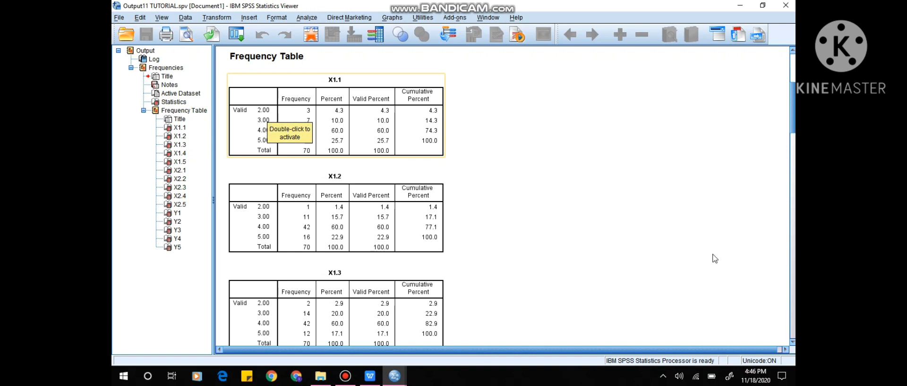
left_click(713, 255)
left_click(302, 141)
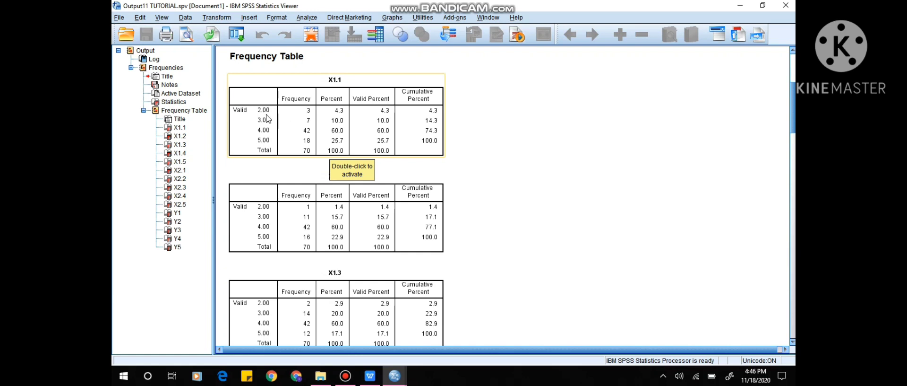
Compare the Pernyataan 1 response counts in Tabel 2 of TATAP MUKA 5.docx with the X1.1 frequency table in the SPSS output.
left_click(371, 376)
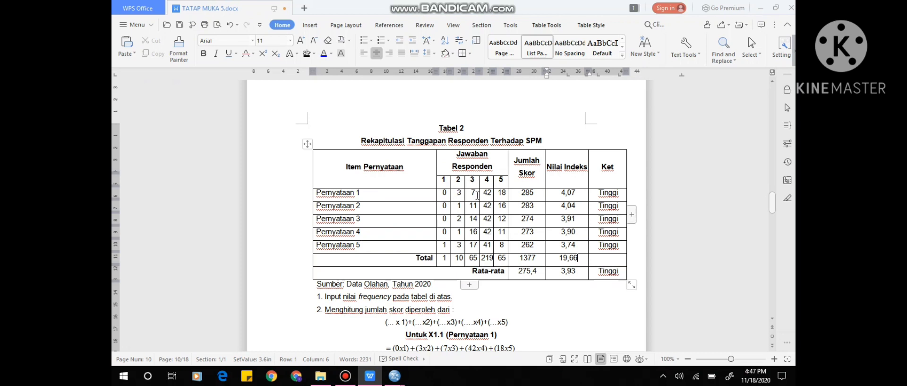
left_click(442, 192)
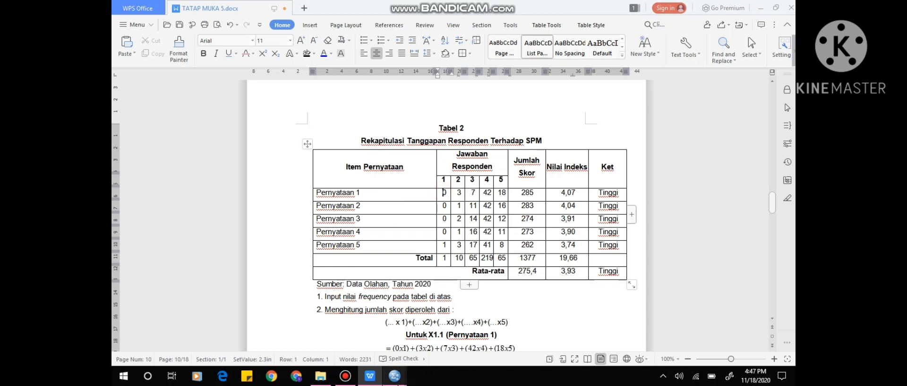
mouse_move(394, 375)
left_click(419, 353)
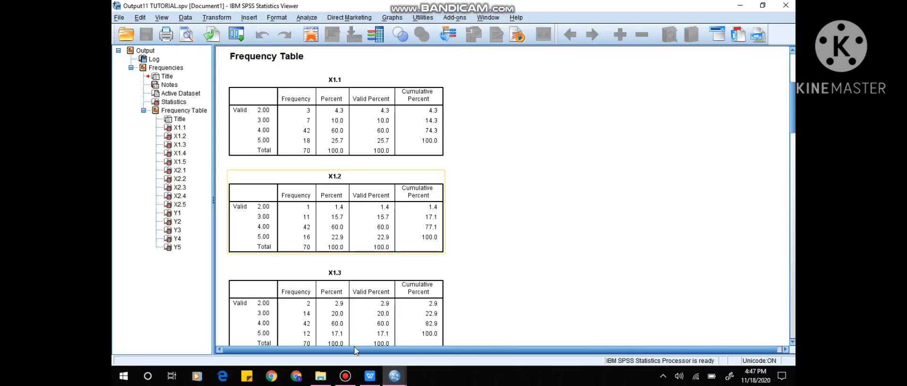
left_click(366, 379)
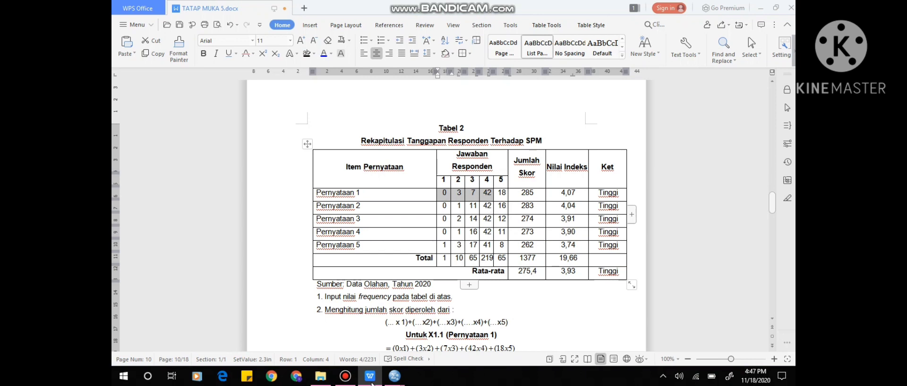
left_click(398, 377)
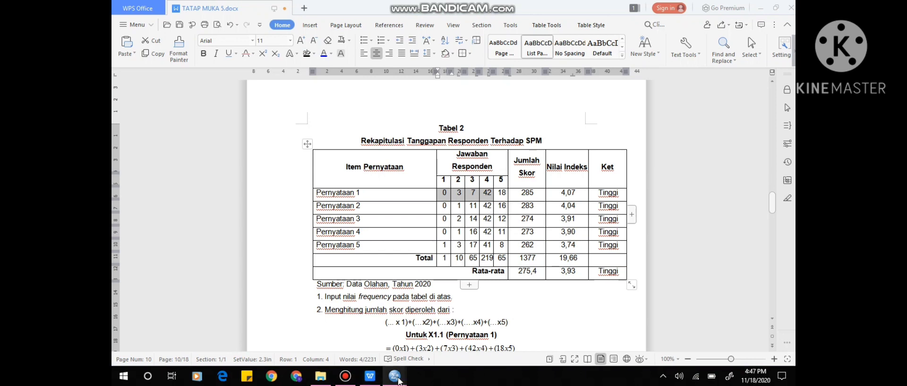
Examine the frequency tables for X1.4, X1.5 and X2.1, checking which answer scores each one lists.
scroll(481, 211, "down", 8)
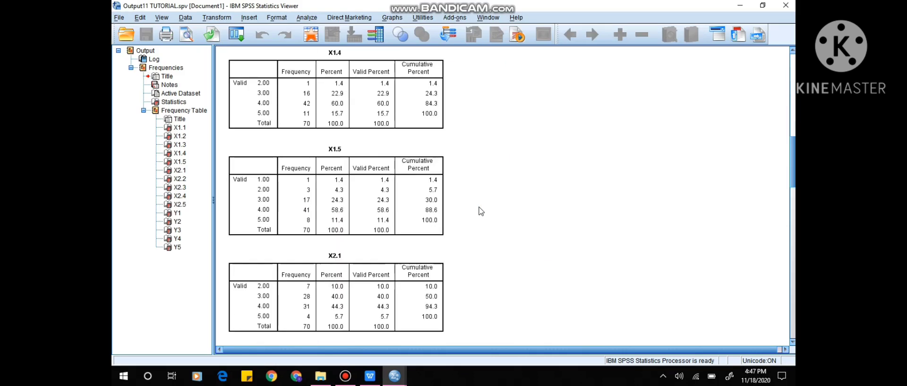
scroll(481, 211, "up", 5)
left_click(421, 131)
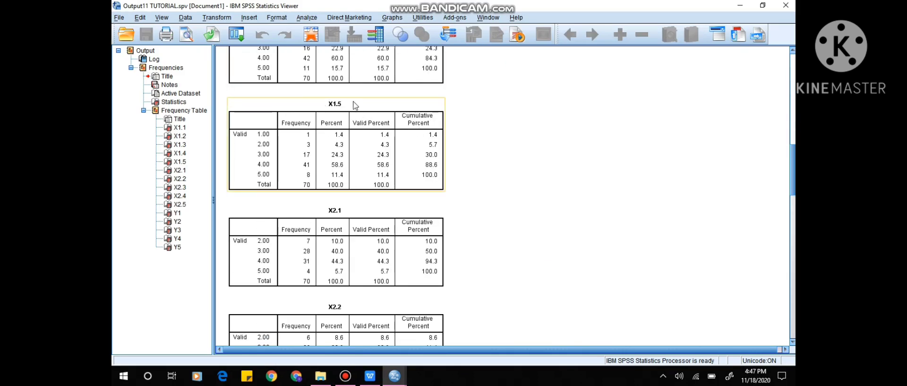
left_click(371, 224)
left_click(271, 141)
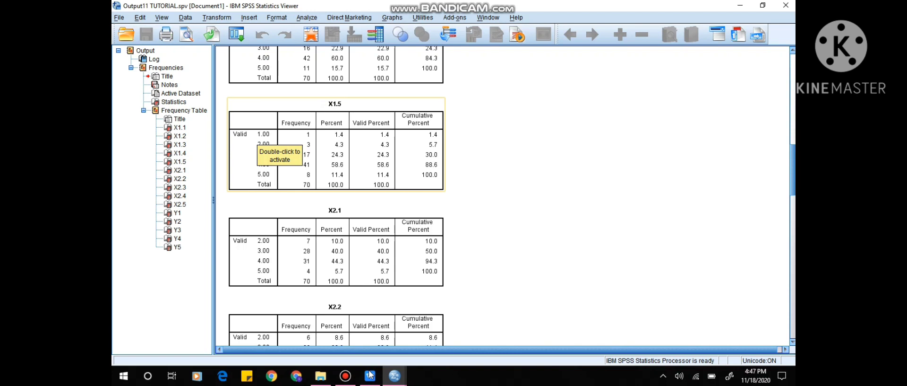
Switch back to the WPS document and review the Pernyataan 1 row of Tabel 2 and the Jumlah Skor calculation beneath it.
key("alt+Tab")
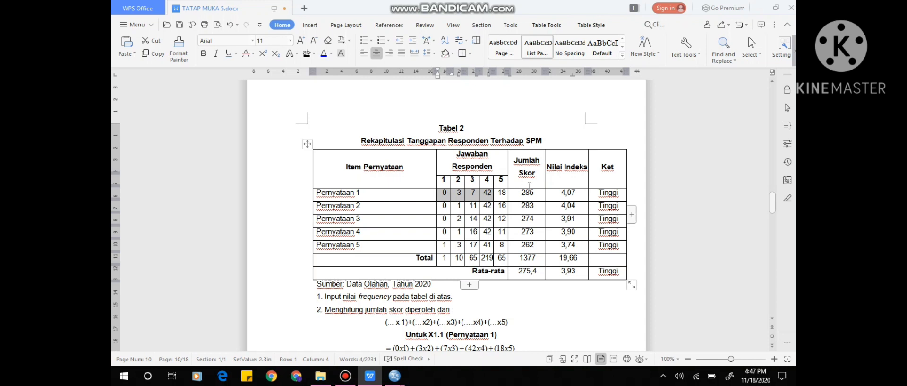
left_click(444, 192)
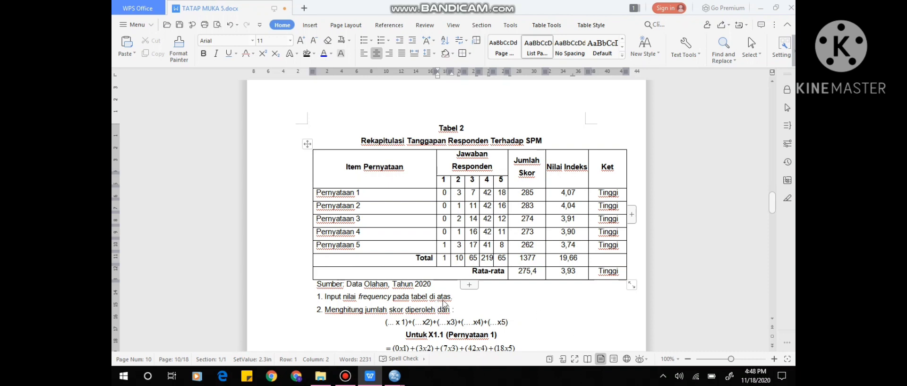
scroll(363, 197, "down", 1)
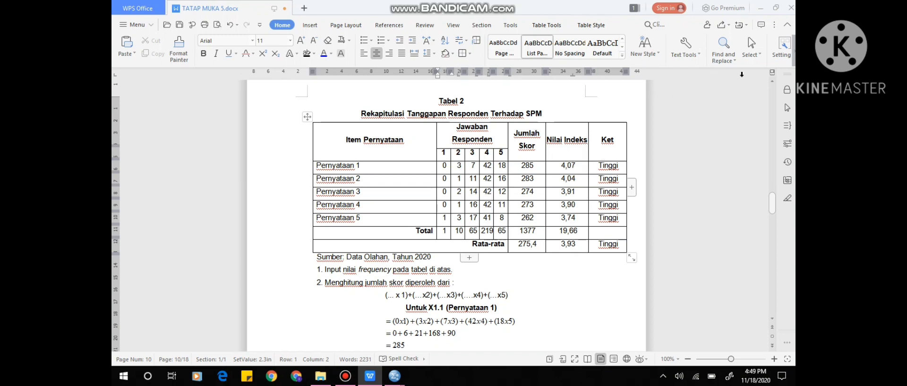
left_click(514, 113)
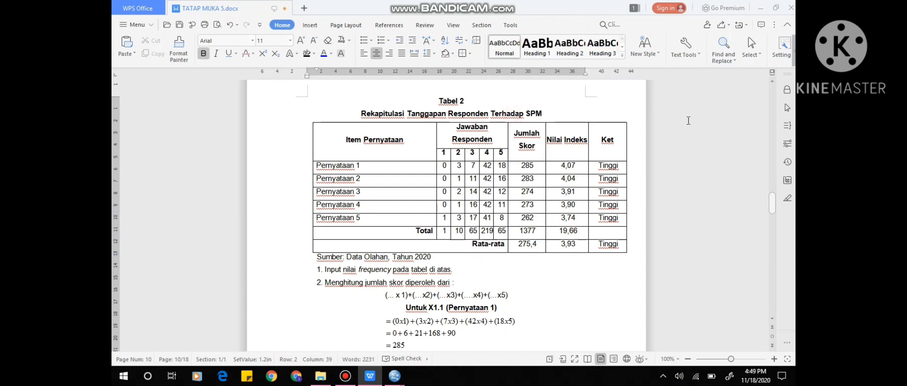
Review the average-interval category table that precedes Tabel 2 and the paragraph introducing the SPM responses.
key("Up")
key("Up")
key("Up")
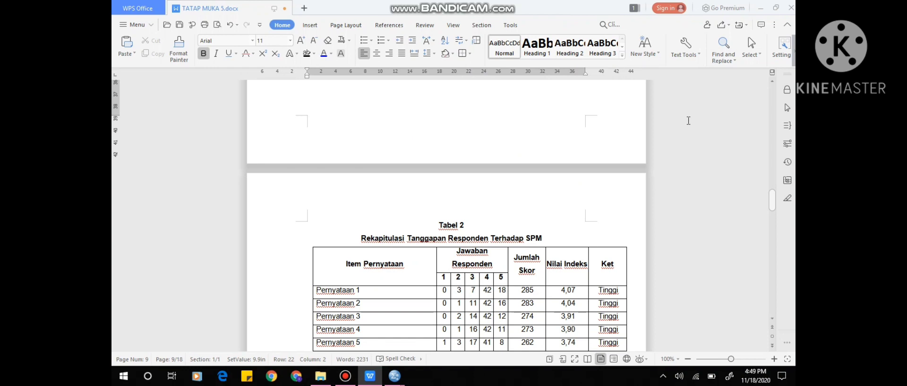
key("Up")
key("Up")
key("Up")
key("Up")
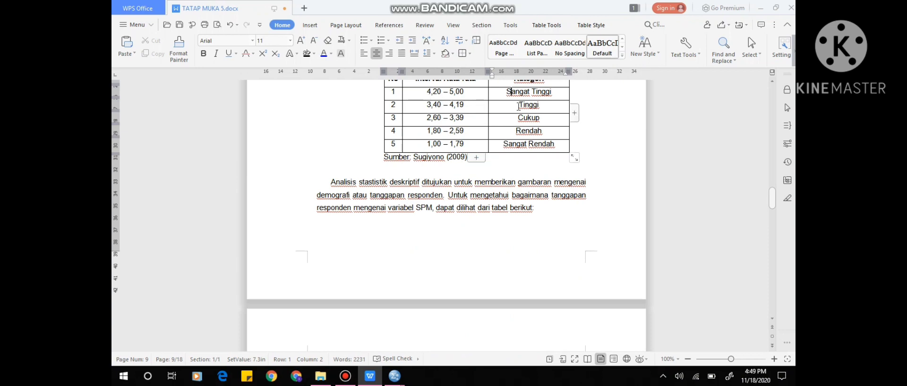
left_click(415, 195)
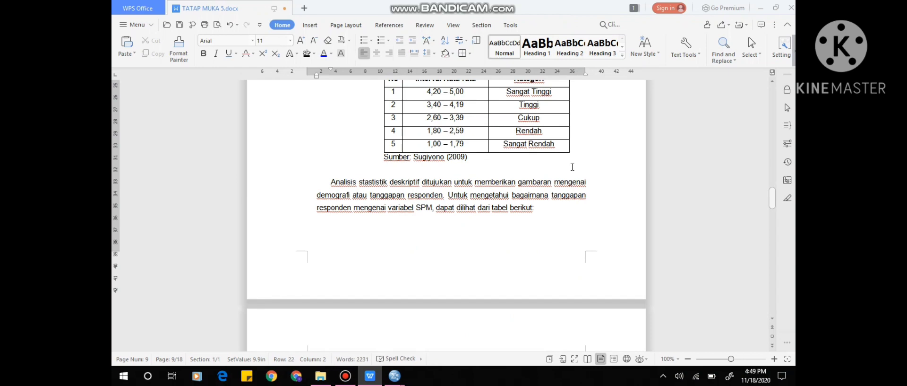
Read through Tabel 2 and the worked Jumlah Skor calculations for X1.1 and X1.2, continuing to the Nilai indeks instructions.
scroll(572, 167, "down", 2)
key("Down")
key("Down")
key("Down")
key("Down")
key("Down")
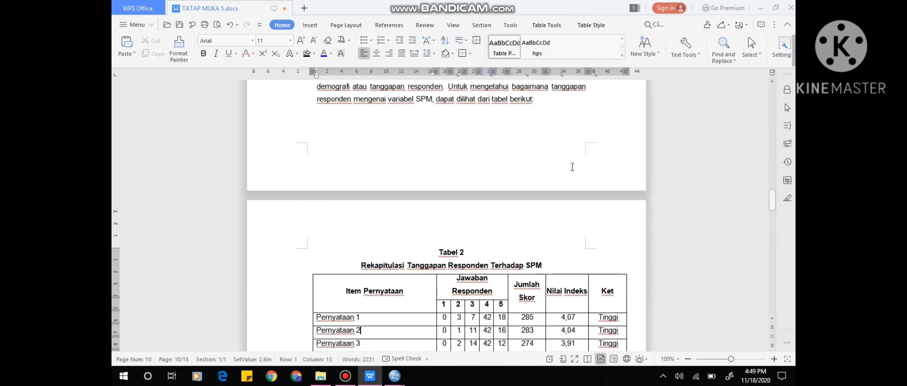
key("Down")
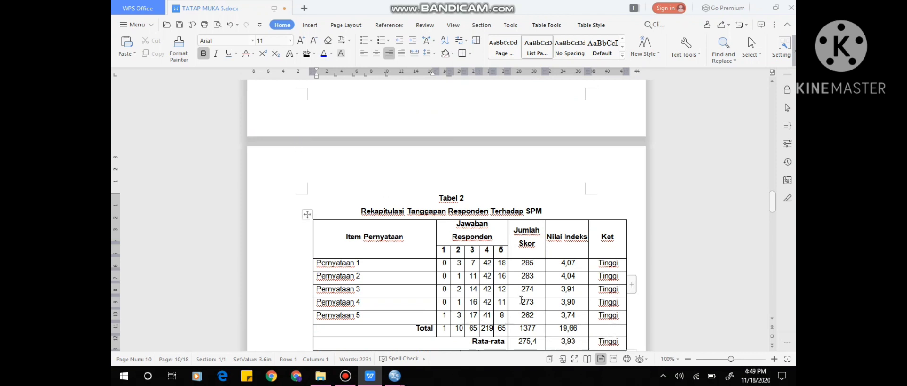
key("Down")
key("Down")
key("Down")
key("Down")
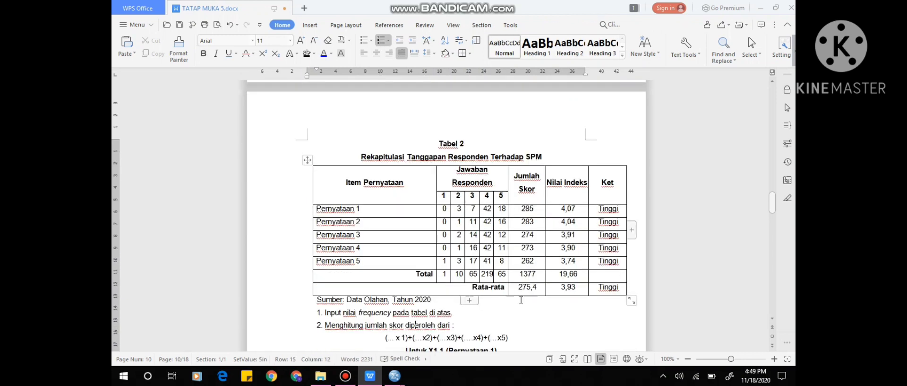
key("Down")
key("Down")
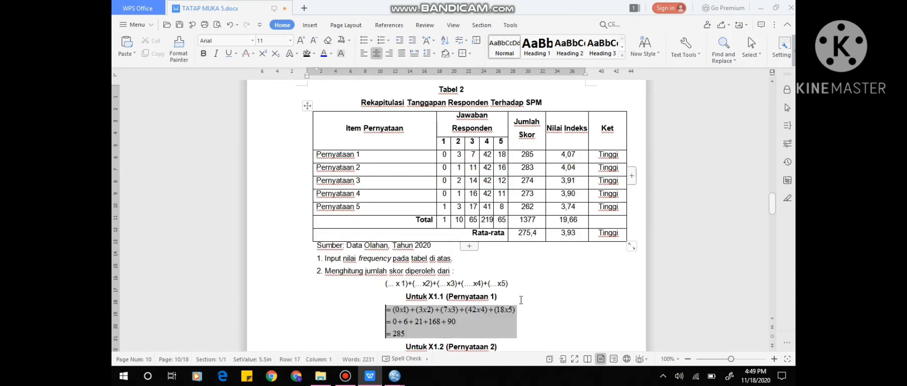
key("Down")
key("Down")
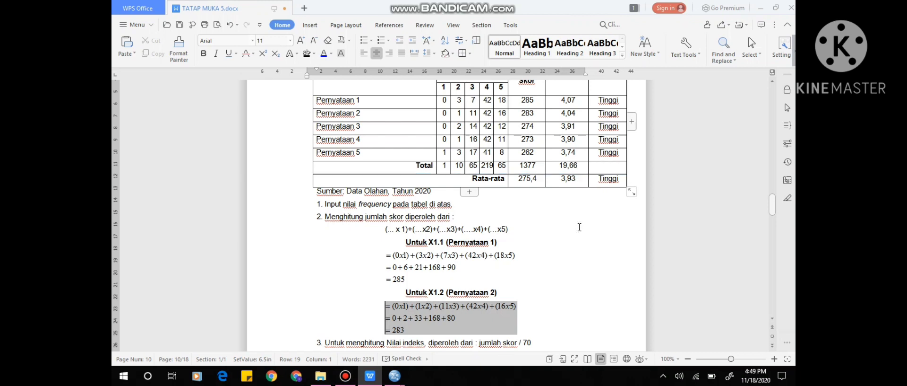
key("Down")
key("Down")
key("Down")
key("Down")
key("Down")
key("Down")
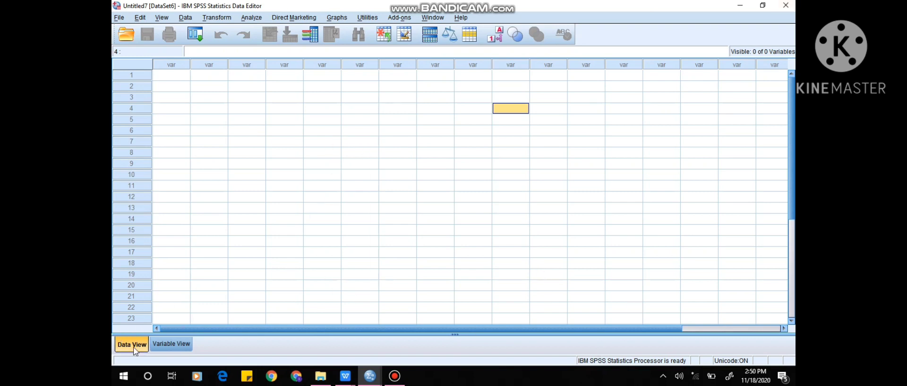
Define the first variable of the empty SPSS dataset as NAMA with the String type.
left_click(168, 347)
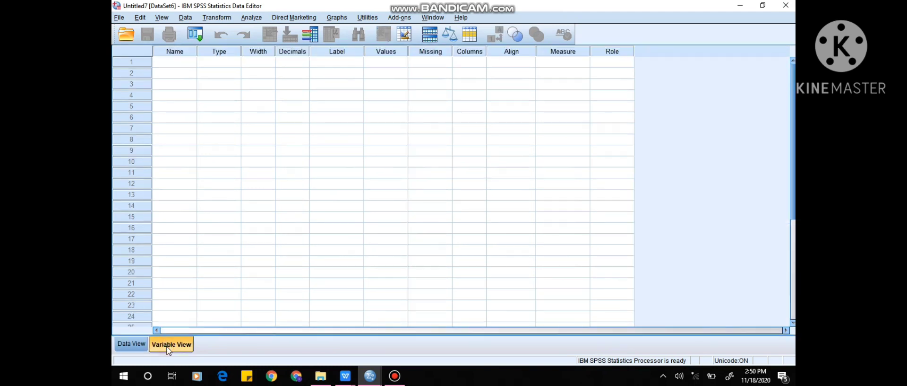
left_click(179, 65)
type("N")
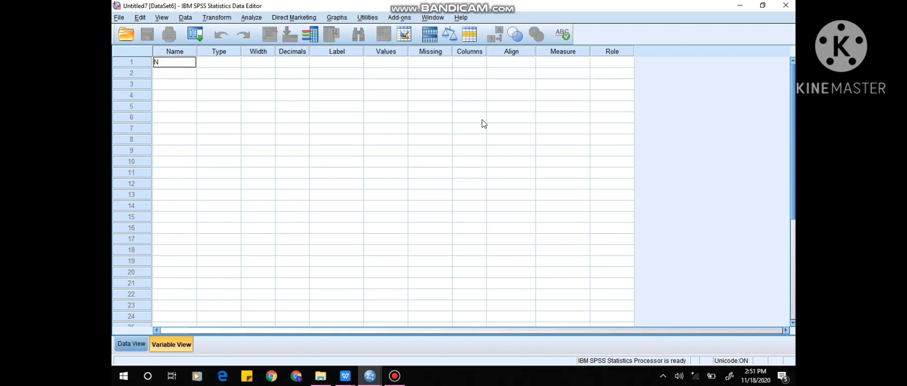
type("AMA")
left_click(228, 63)
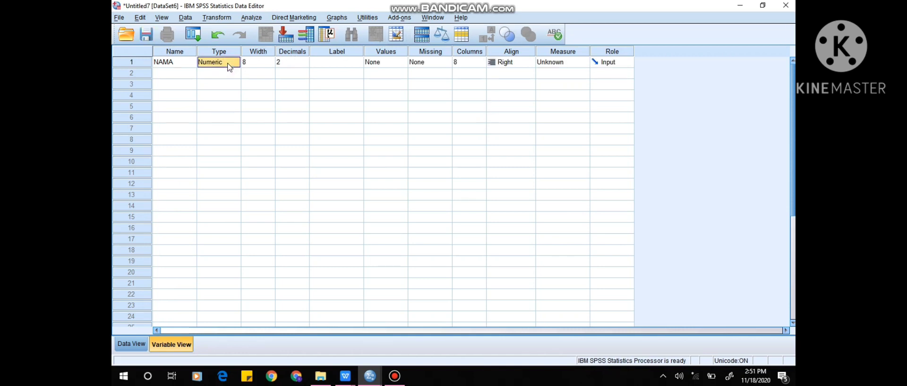
left_click(233, 67)
left_click(236, 62)
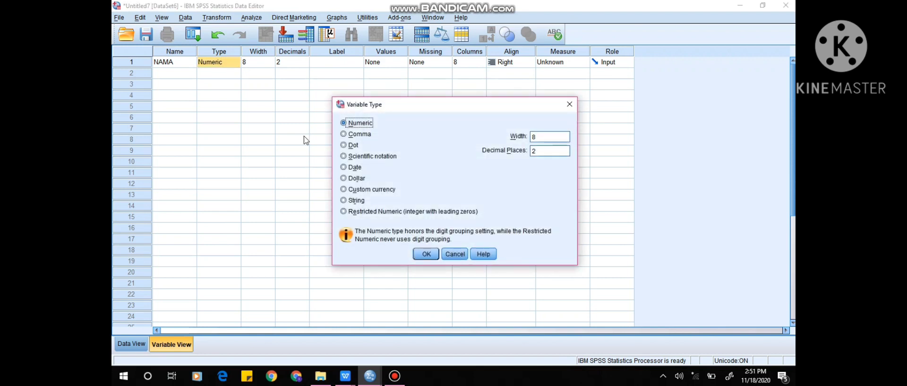
left_click(343, 199)
left_click(428, 255)
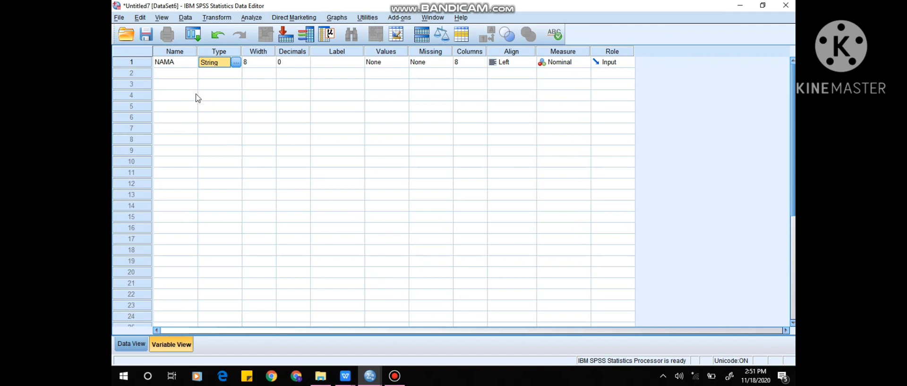
Add UMUR as the second variable, keeping its Numeric type.
left_click(172, 72)
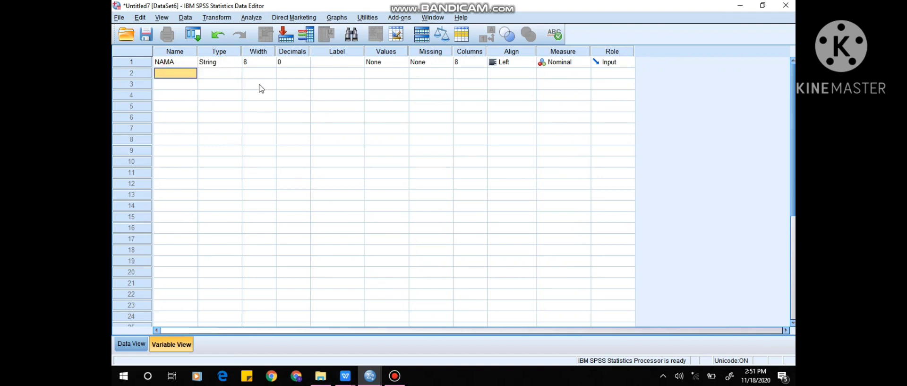
type("UMUR")
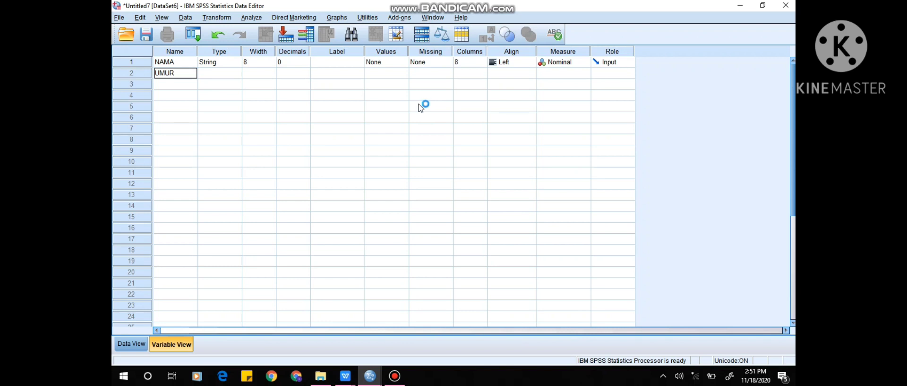
key("Return")
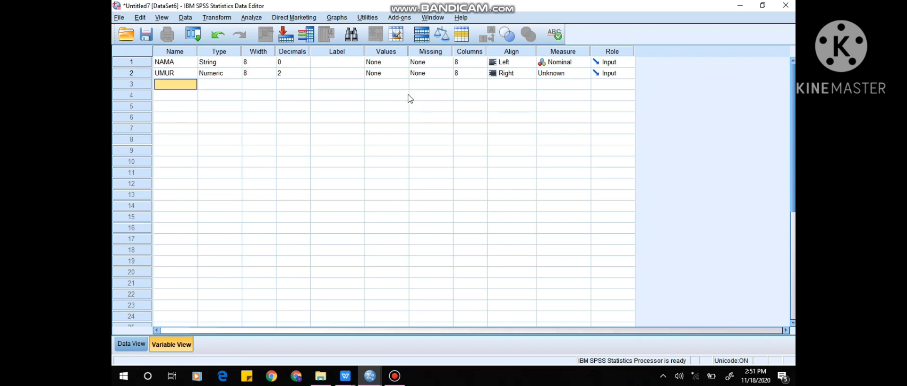
left_click(226, 75)
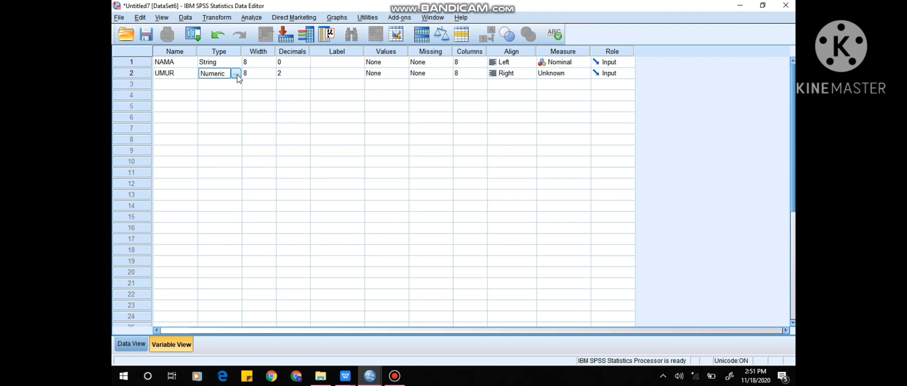
Add JENISKELAMIN as the third variable of the dataset.
left_click(180, 88)
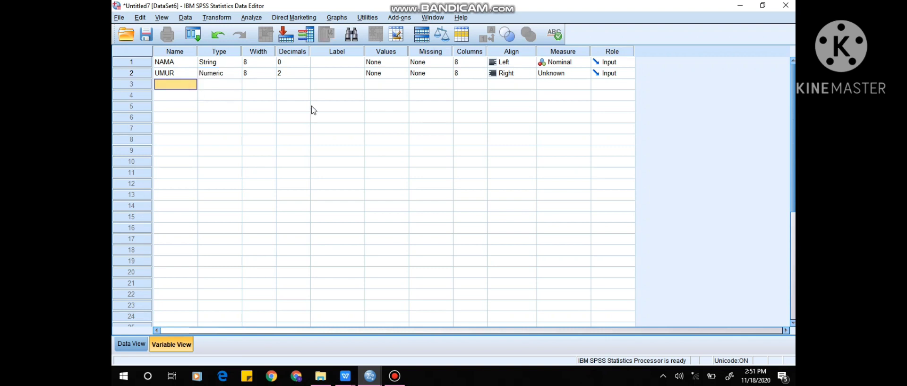
type("J")
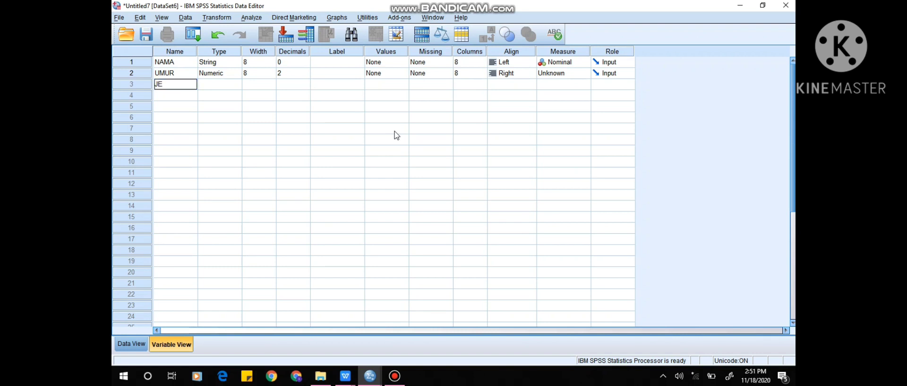
type("ENISKELAMIN")
key("Return")
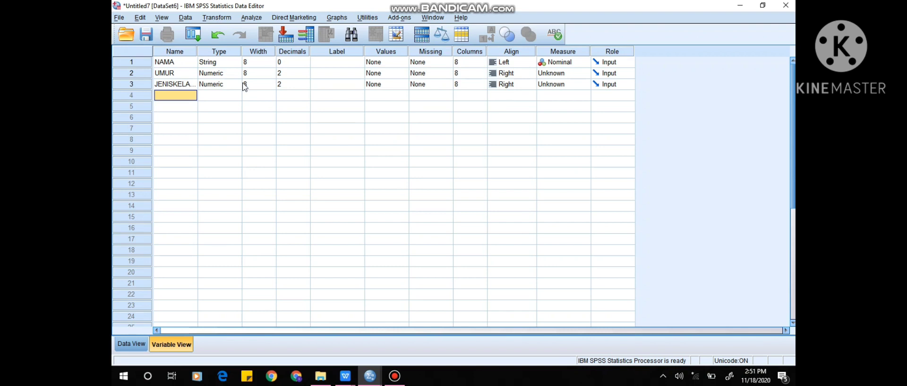
Start the value labels for JENISKELAMIN by adding value 1 with the label LAKI-LAKI.
left_click(380, 86)
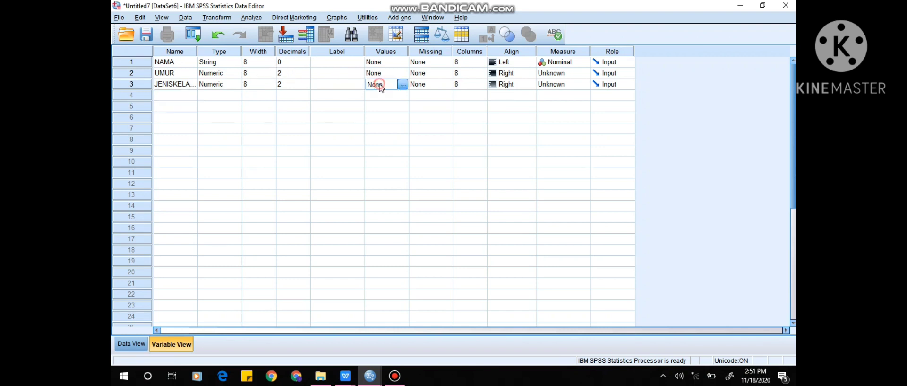
left_click(405, 84)
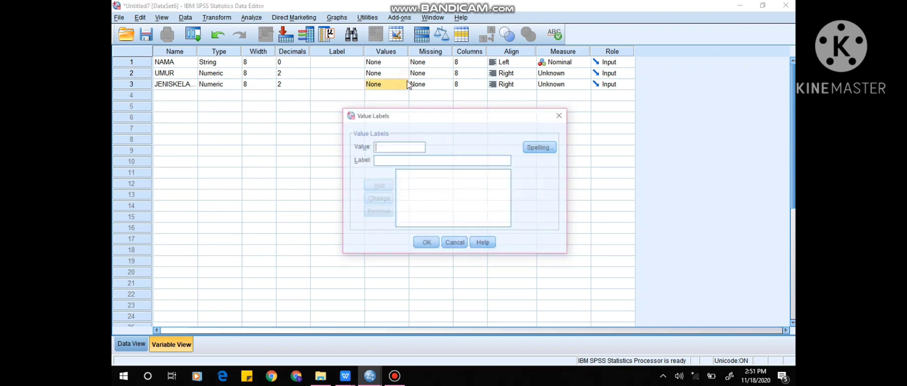
left_click(394, 147)
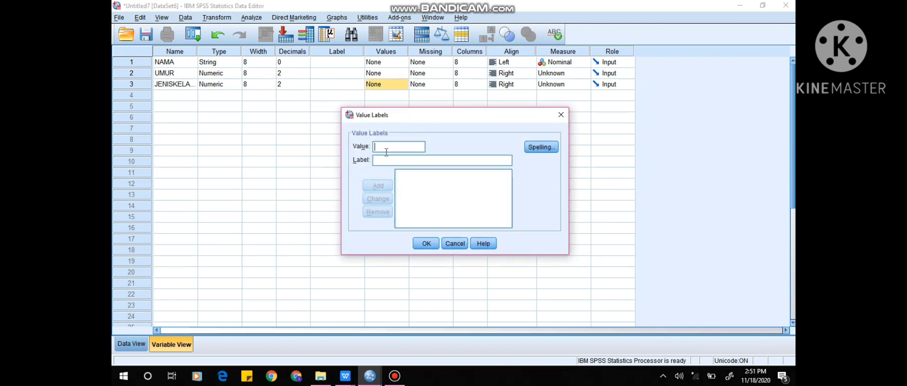
type("1")
left_click(483, 164)
type("LAKI-LAKI")
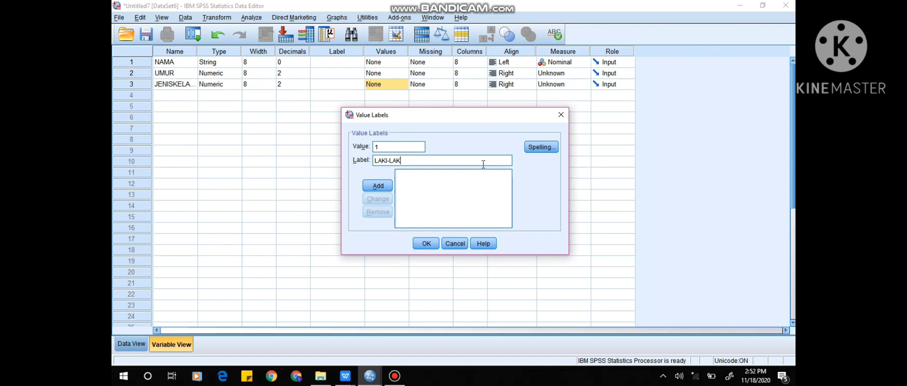
left_click(373, 186)
Add value 2 with the label PEREMPUAN to JENISKELAMIN and accept the value labels.
type("2")
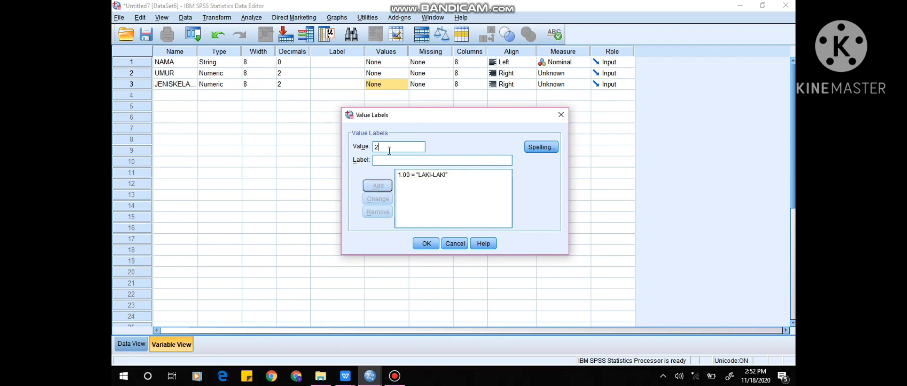
left_click(391, 156)
type("P")
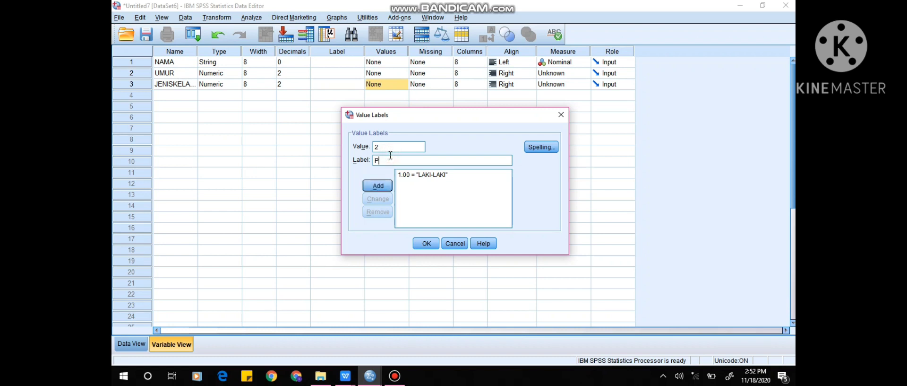
type("EREMPUAN")
left_click(381, 186)
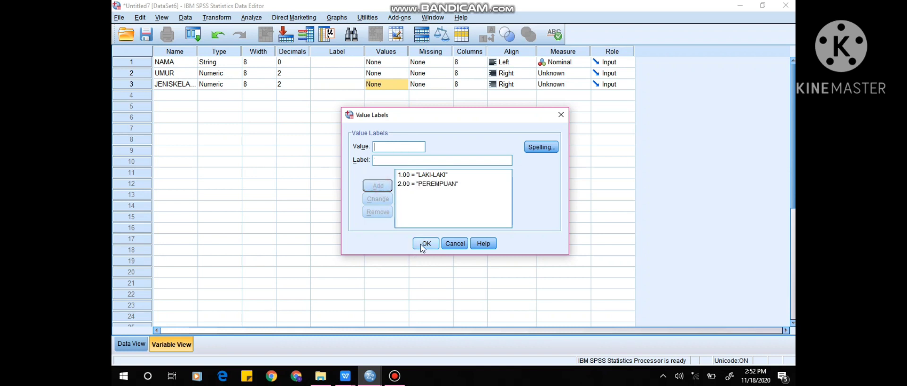
left_click(422, 243)
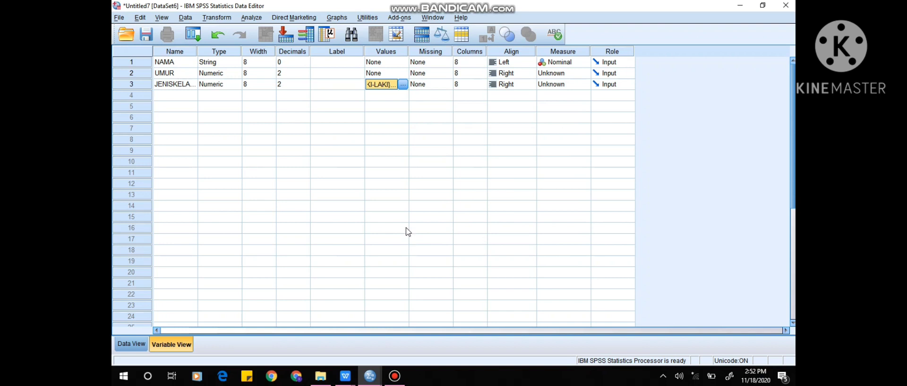
Set the decimals of both UMUR and JENISKELAMIN to 0.
left_click(286, 74)
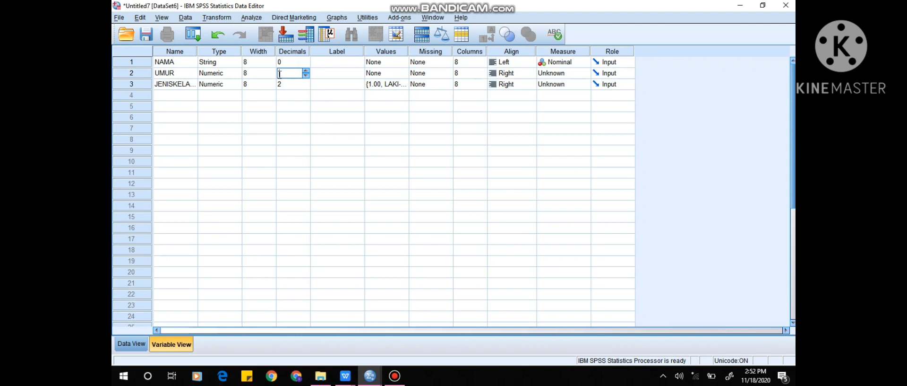
type("0")
key("Tab")
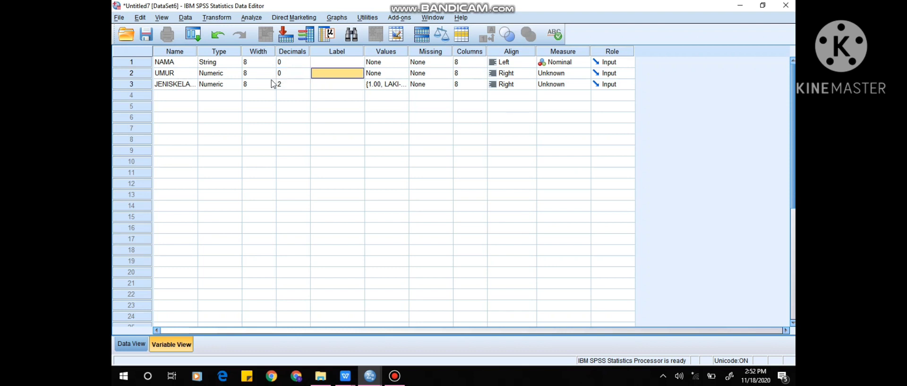
left_click(280, 84)
type("0")
key("Tab")
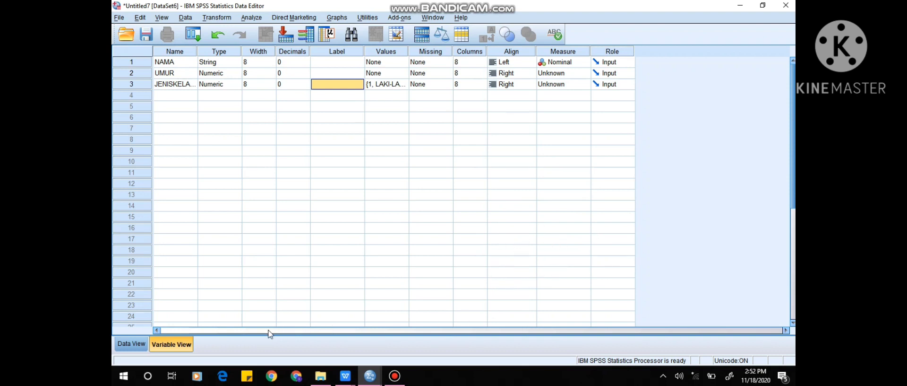
Switch to the WPS tabulation workbook and copy all Nama, Umur and Jenis Kelamin records on Sheet1, without the header row.
left_click(131, 346)
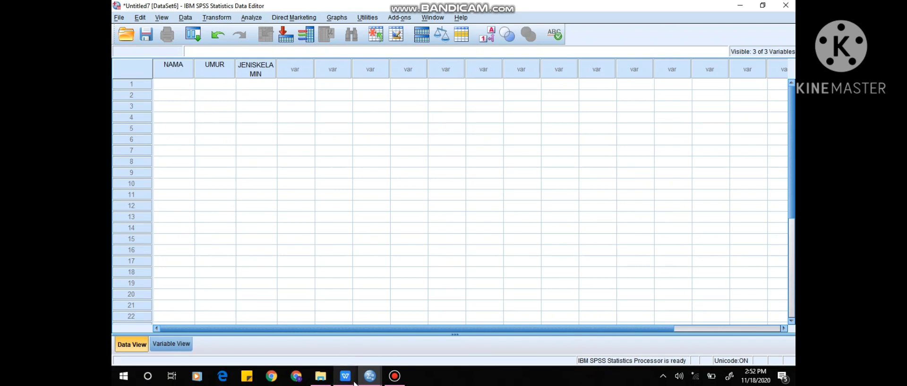
mouse_move(352, 383)
left_click(338, 339)
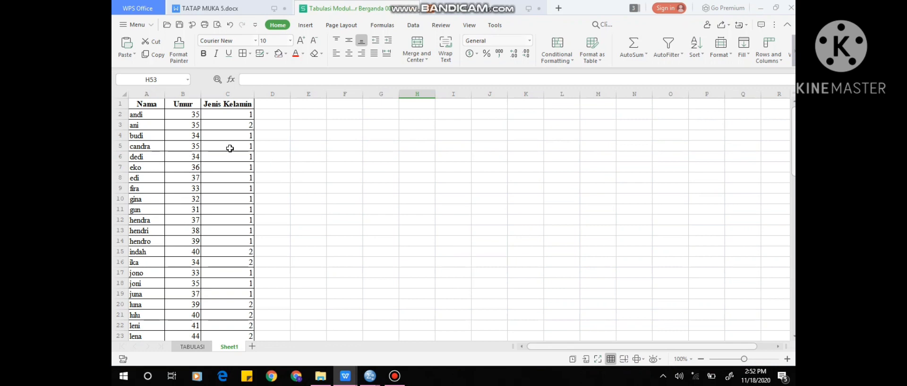
left_click(147, 114)
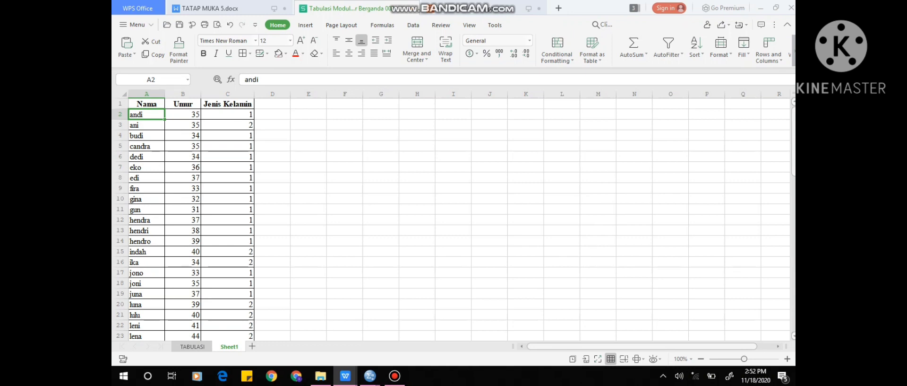
key("ctrl+shift+Right")
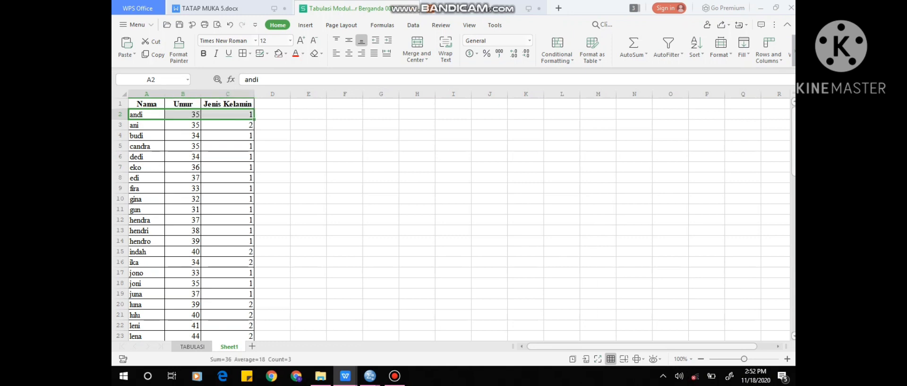
key("ctrl+shift+Down")
key("ctrl+c")
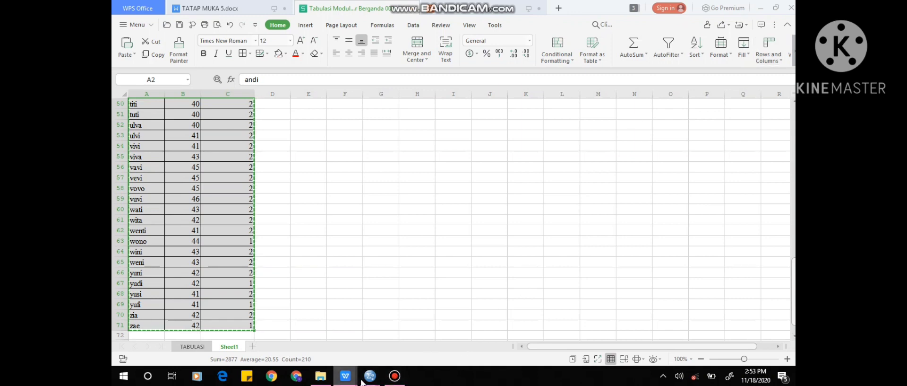
Paste the copied records into the Untitled7 SPSS dataset from the first NAMA cell and check the rows through to the last case.
mouse_move(370, 375)
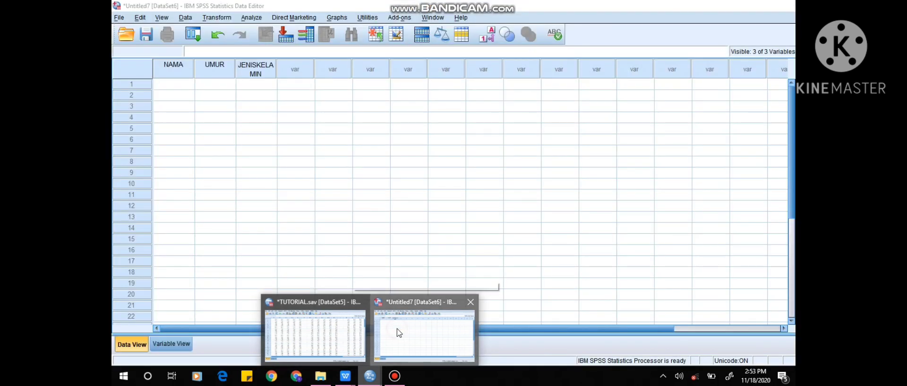
left_click(397, 332)
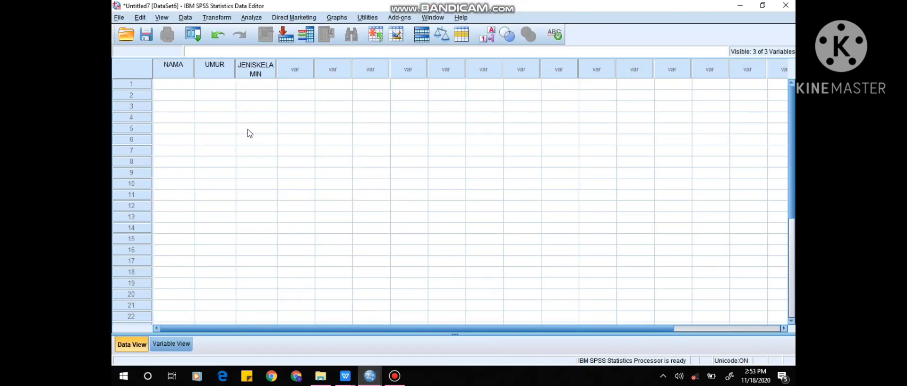
left_click(181, 83)
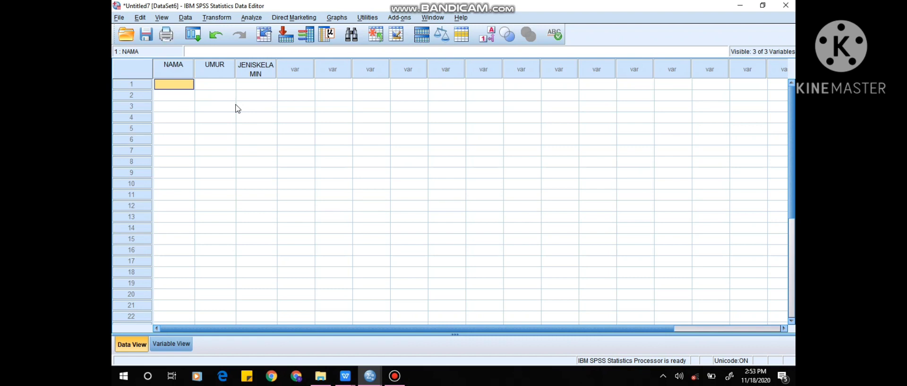
key("ctrl+v")
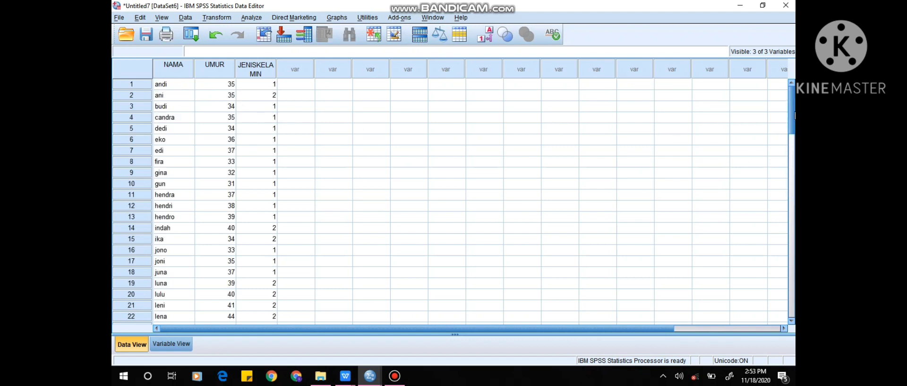
scroll(792, 114, "down", 4)
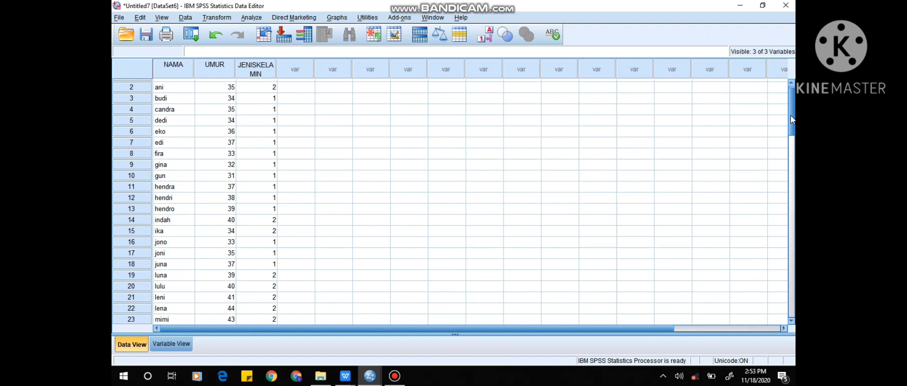
scroll(791, 210, "down", 15)
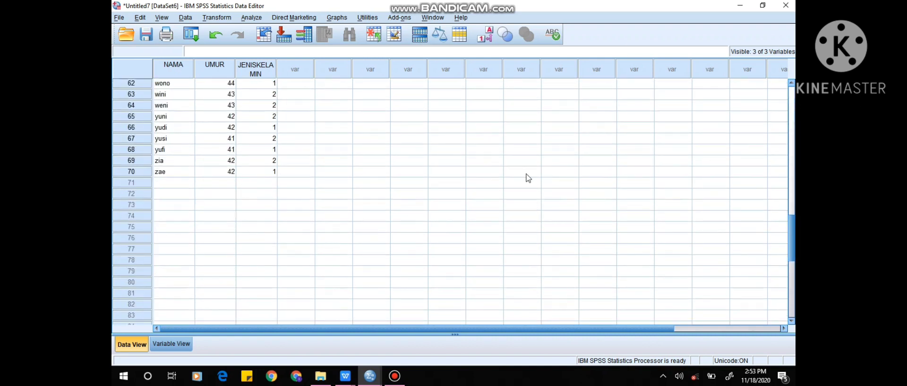
left_click(792, 233)
left_click_drag(792, 234, 792, 87)
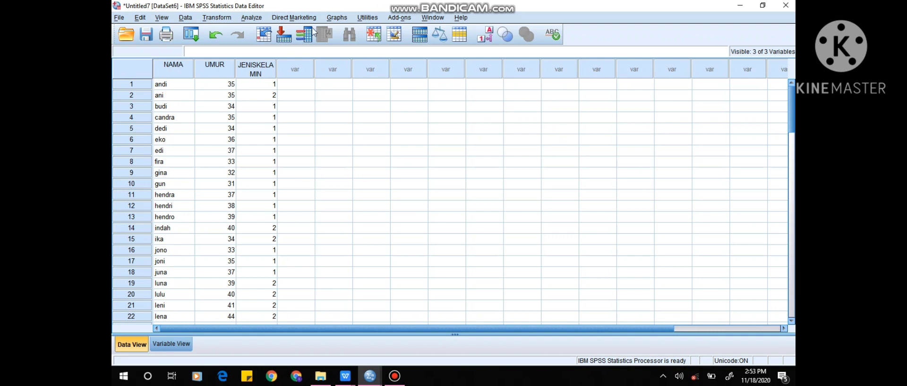
Start a Frequencies analysis with UMUR and JENISKELAMIN as the variables to analyze.
left_click(247, 17)
mouse_move(273, 43)
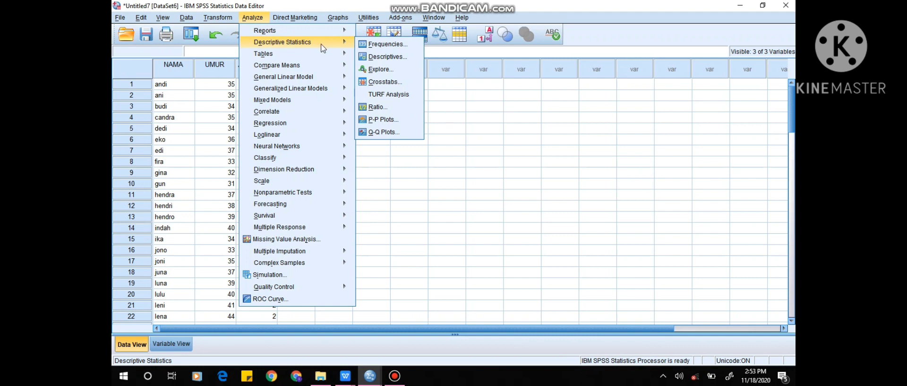
left_click(369, 45)
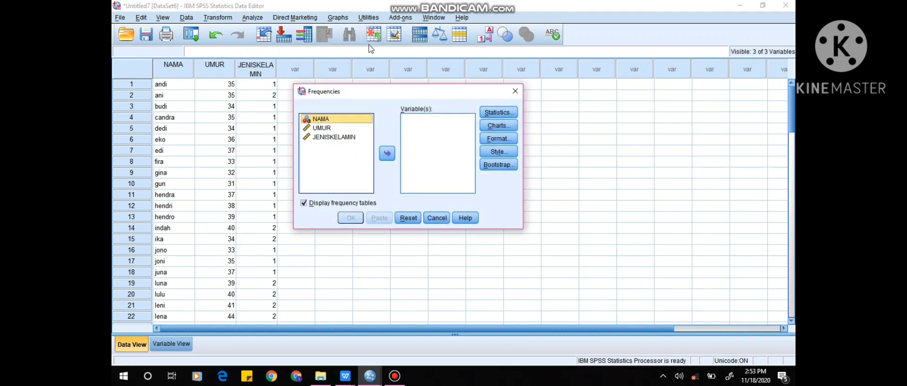
left_click(353, 122)
left_click(331, 128)
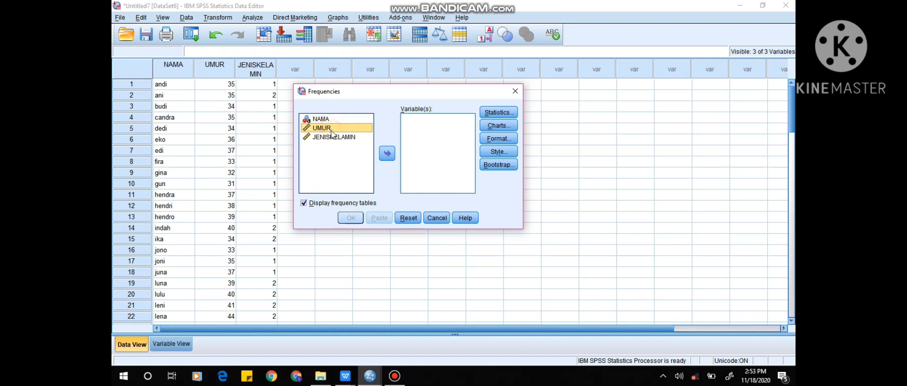
left_click(387, 153)
left_click(351, 128)
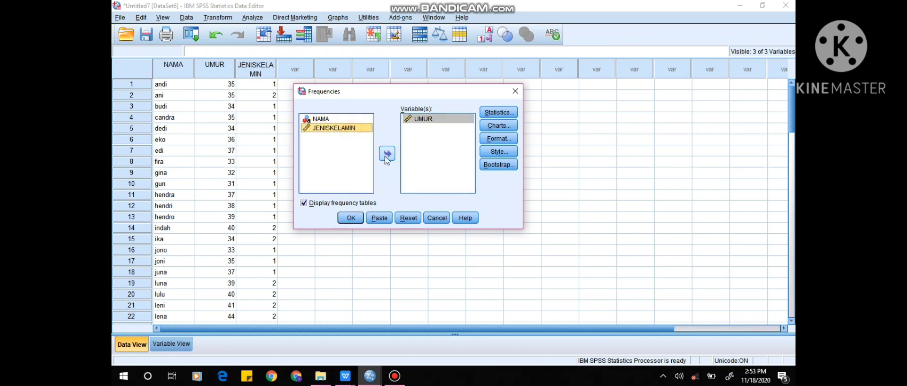
left_click(387, 156)
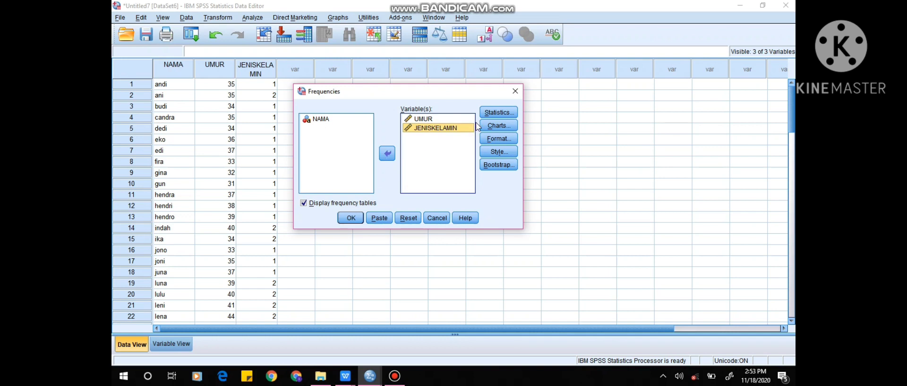
Request quartiles and the 10 and 90 percentiles in the Frequencies statistics.
left_click(493, 113)
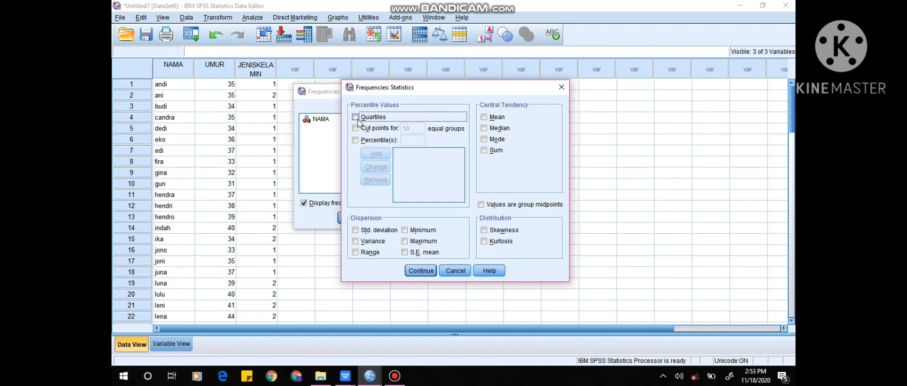
left_click(357, 119)
left_click(357, 140)
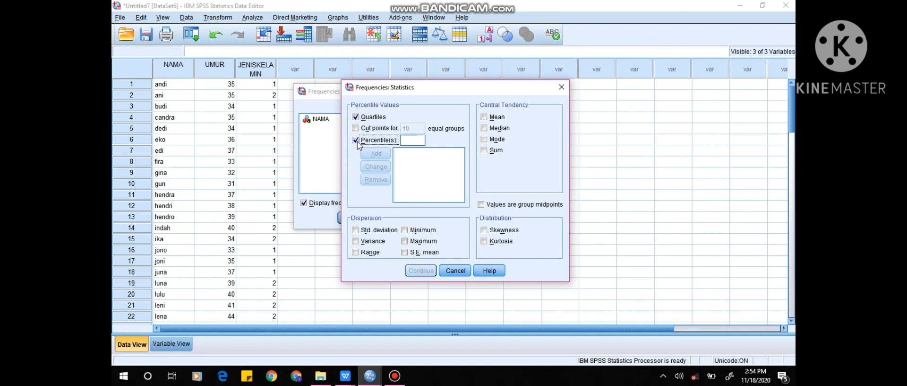
left_click(405, 140)
type("10")
left_click(376, 154)
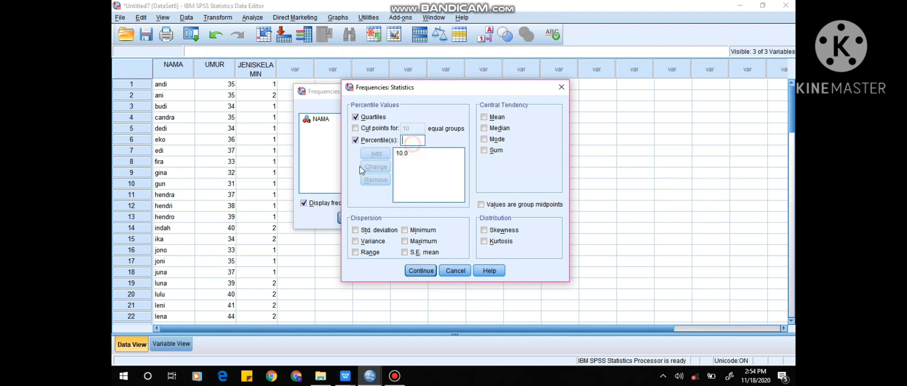
type("90")
left_click(373, 155)
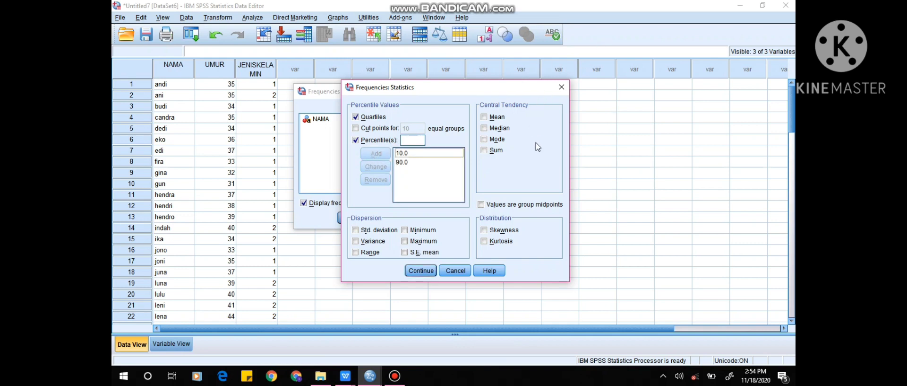
Include Mean and Median as central tendency statistics, leaving Mode and Sum out.
left_click(500, 118)
left_click(499, 128)
left_click(493, 141)
left_click(495, 153)
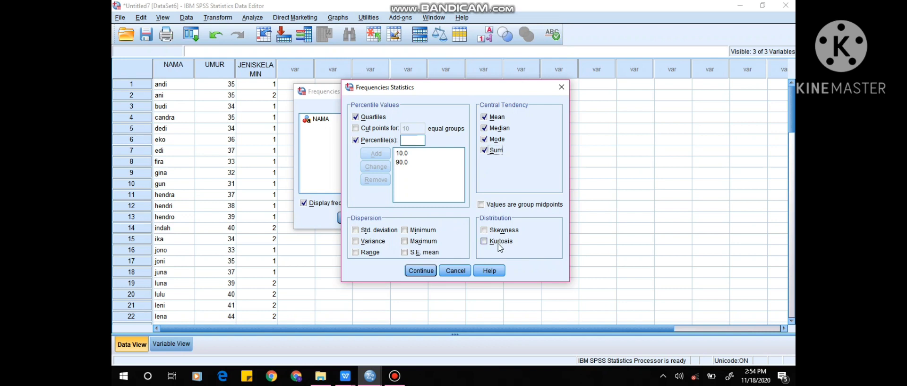
left_click(497, 140)
left_click(497, 151)
Include all dispersion statistics: Std. deviation, Variance, Range, Minimum, Maximum and S.E. mean.
left_click(356, 231)
left_click(356, 241)
left_click(356, 252)
left_click(404, 230)
left_click(404, 241)
left_click(405, 251)
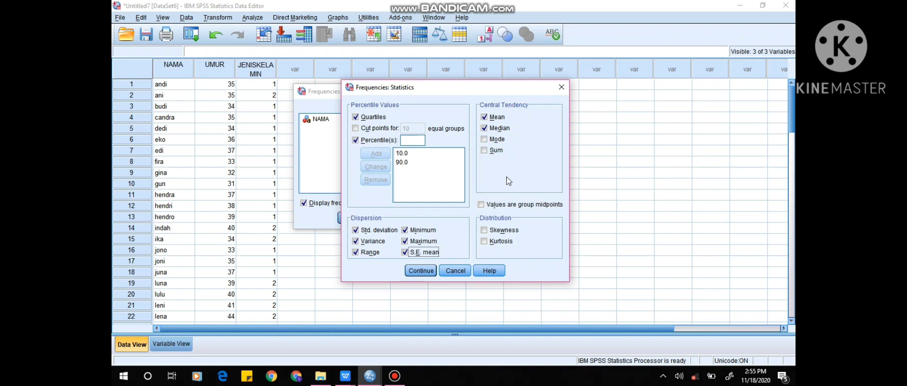
Include Skewness and Kurtosis as distribution statistics and accept the statistics settings.
left_click(487, 228)
left_click(486, 242)
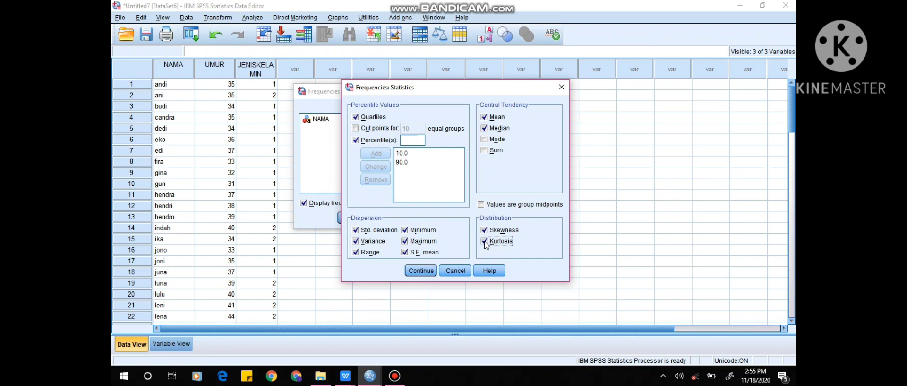
left_click(433, 271)
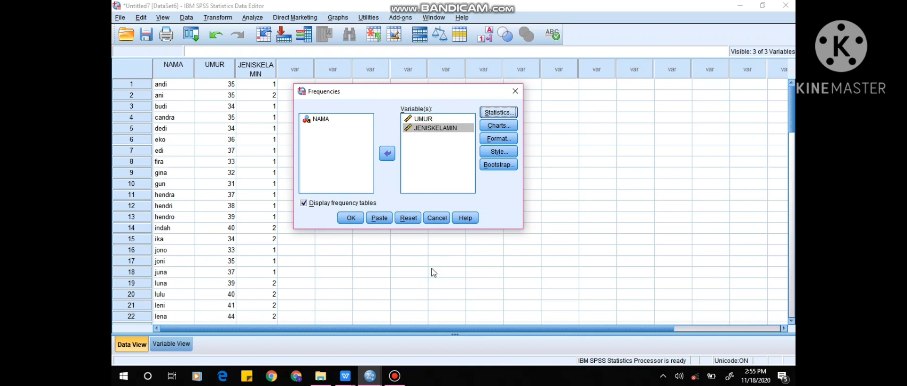
Set the frequency charts to histograms with a normal curve and run the Frequencies analysis for UMUR and JENISKELAMIN.
left_click(500, 126)
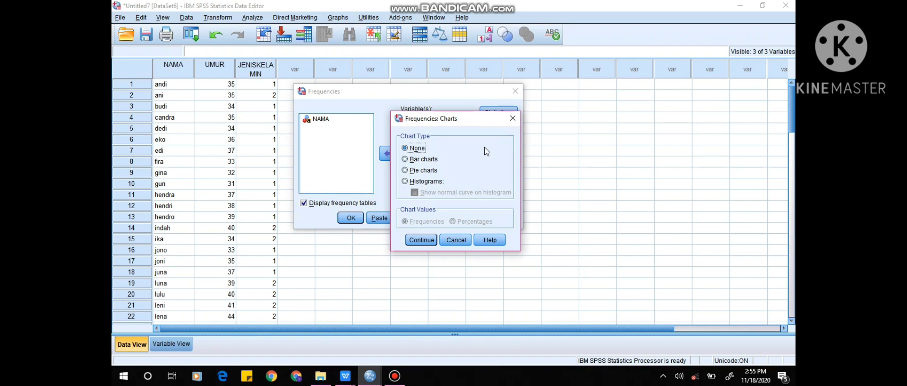
left_click(433, 182)
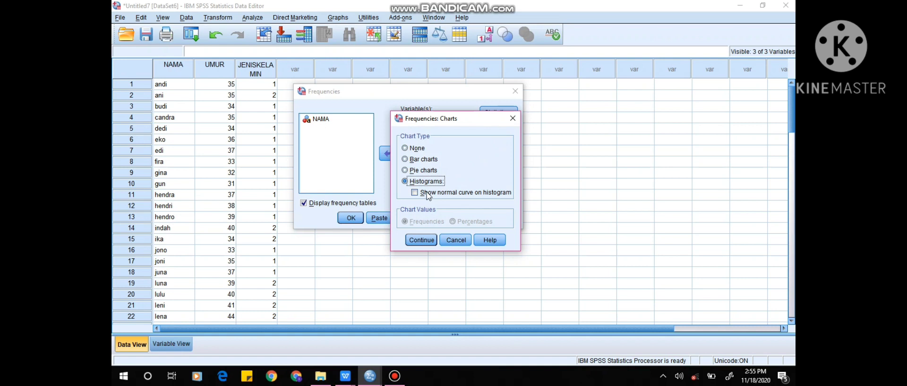
left_click(428, 193)
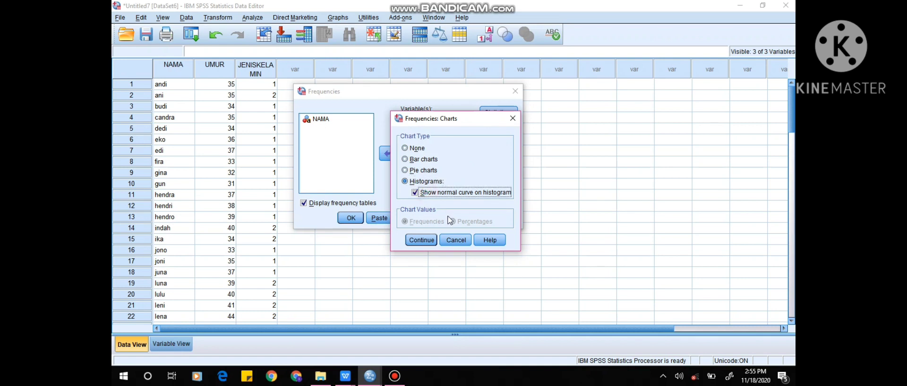
left_click(429, 240)
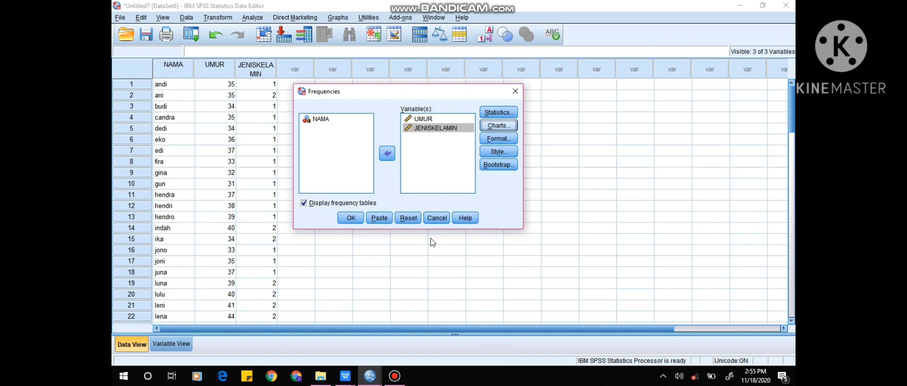
left_click(352, 218)
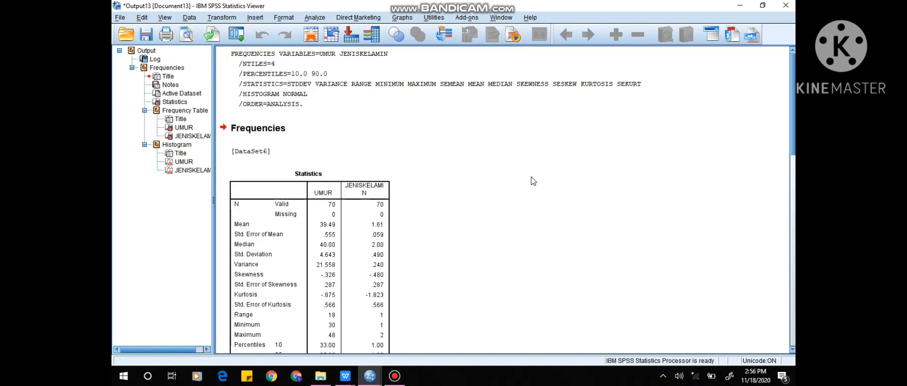
Examine the Frequencies output, from the Statistics table for UMUR and JENISKELAMIN down to the UMUR frequency table.
left_click(333, 137)
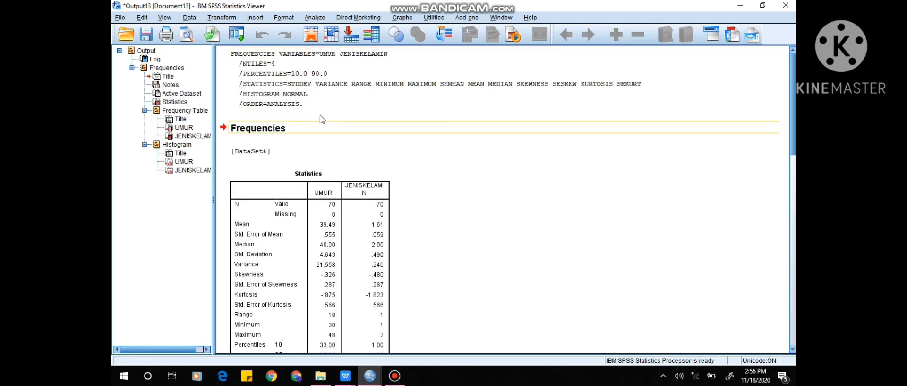
left_click(236, 206)
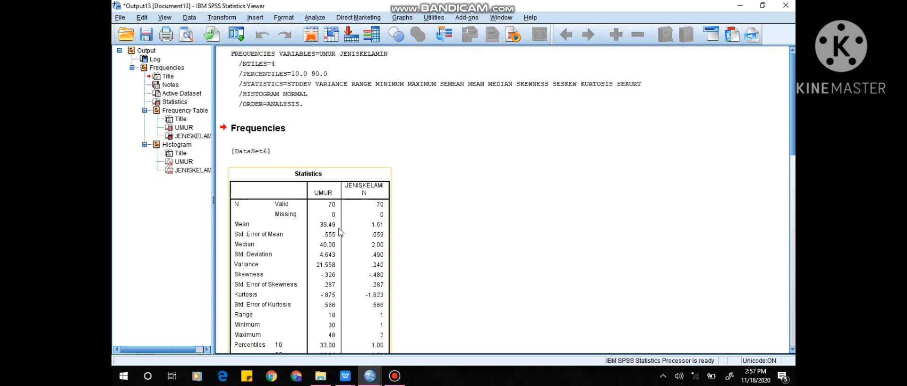
scroll(337, 234, "down", 2)
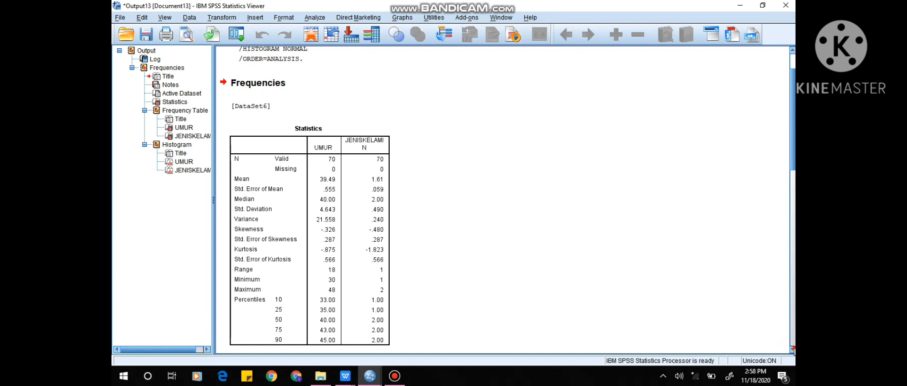
left_click(792, 349)
scroll(321, 119, "down", 5)
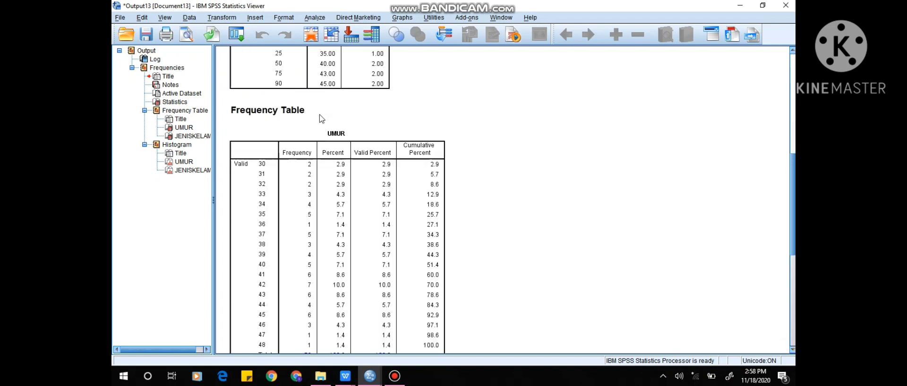
scroll(322, 118, "down", 2)
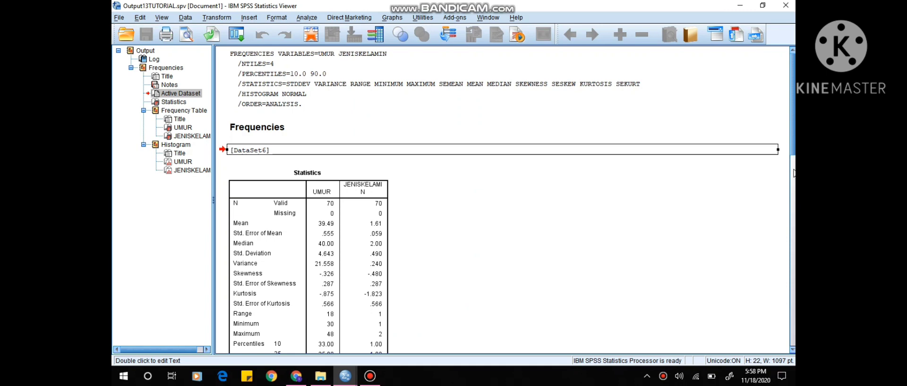
left_click(794, 186)
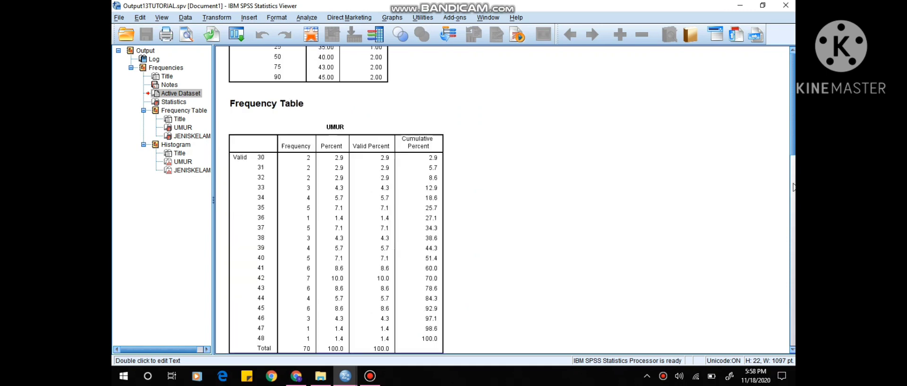